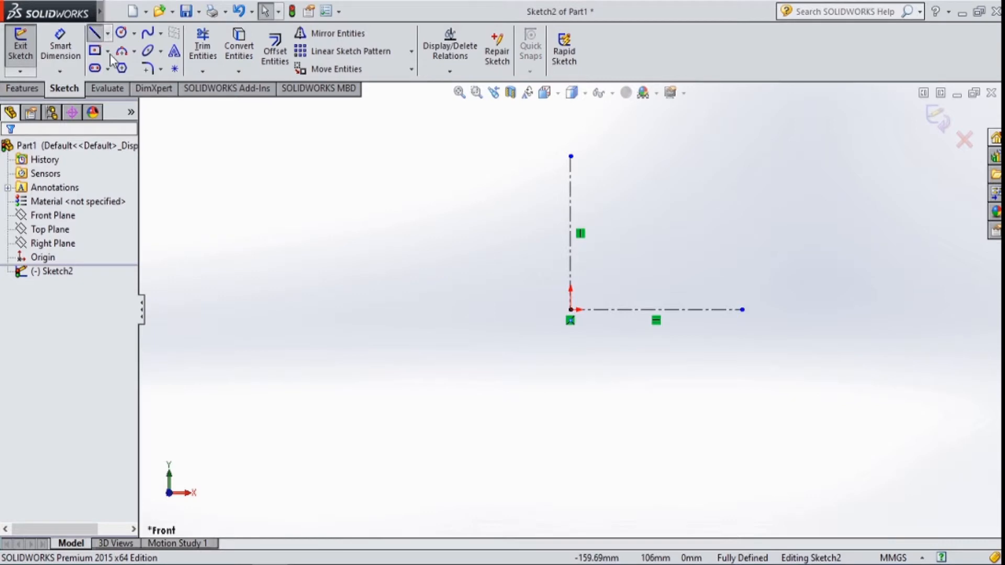
- Sketch a stepped line chain from the vertical centerline's upper end: horizontal, down about 13 mm, inward about 20 mm, then down about 65 mm to the horizontal centerline
left_click(570, 156)
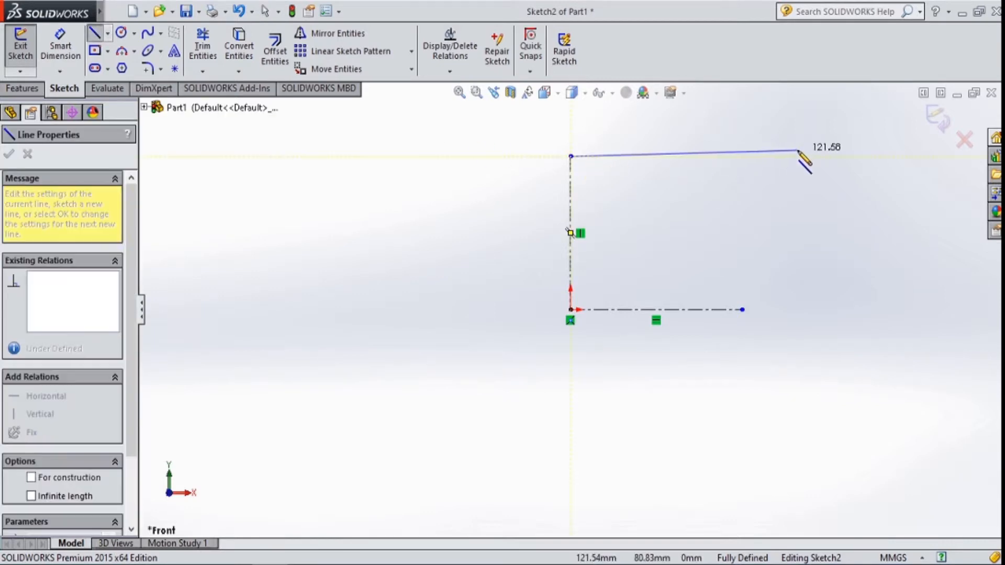
left_click(741, 156)
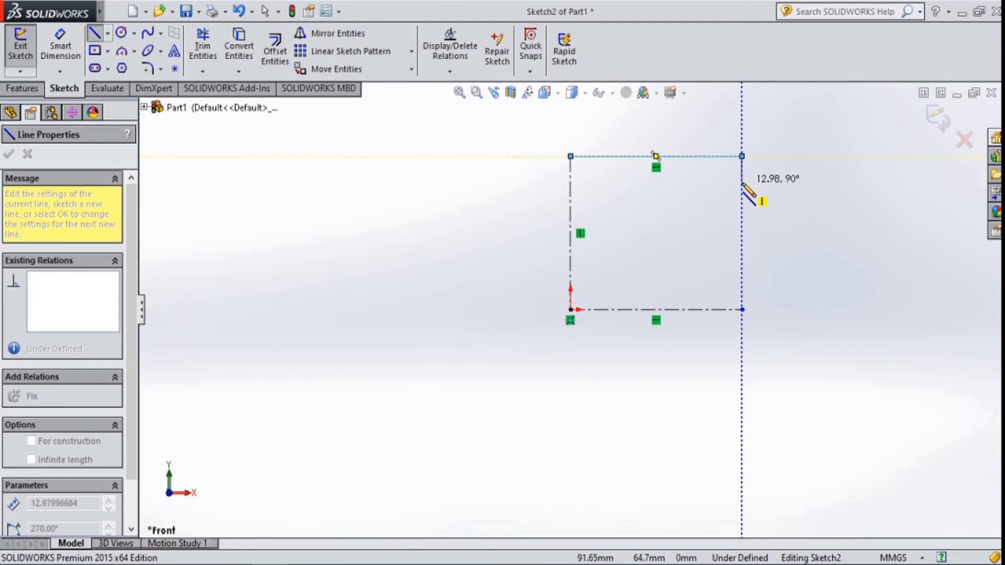
left_click(741, 181)
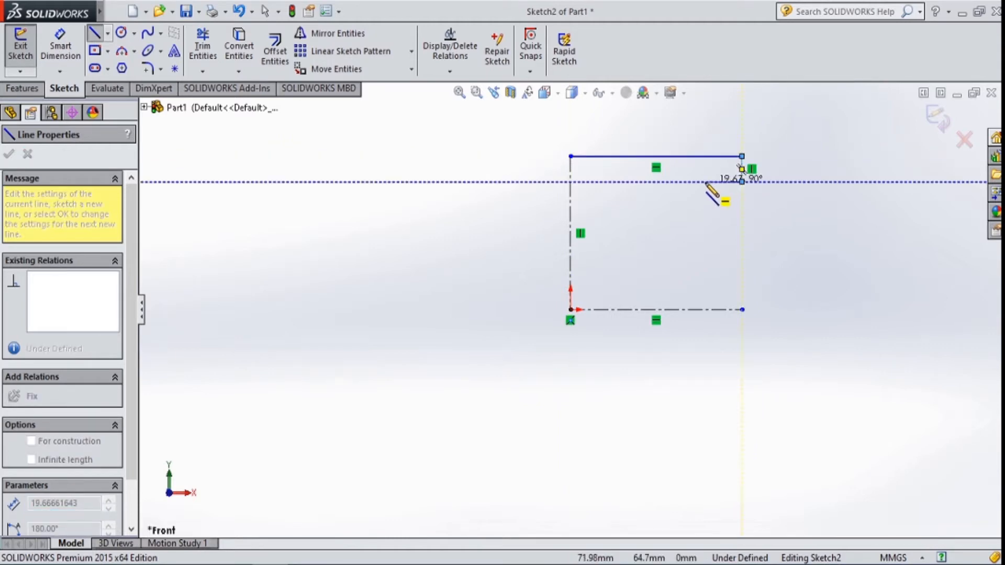
left_click(704, 181)
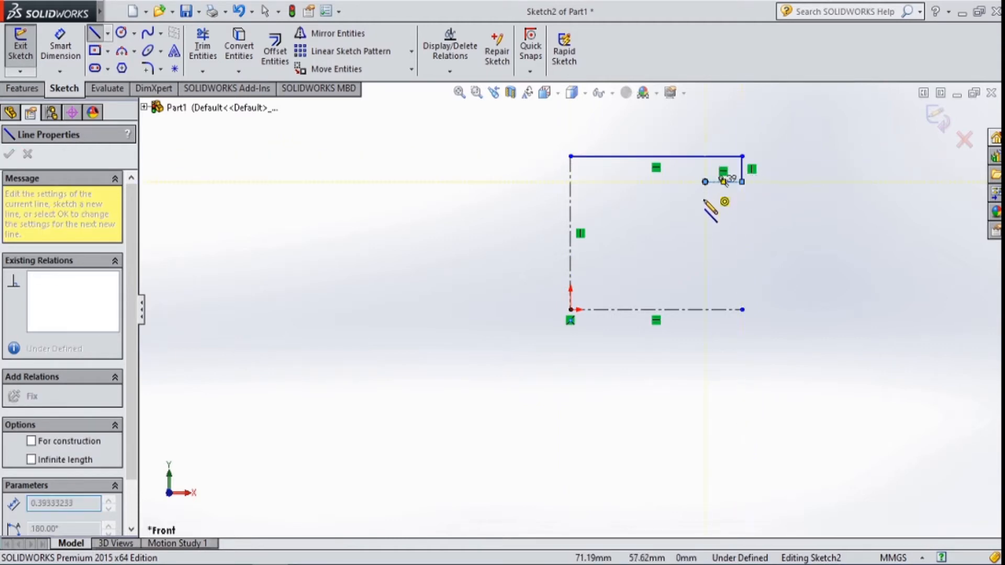
left_click(704, 309)
key("Escape")
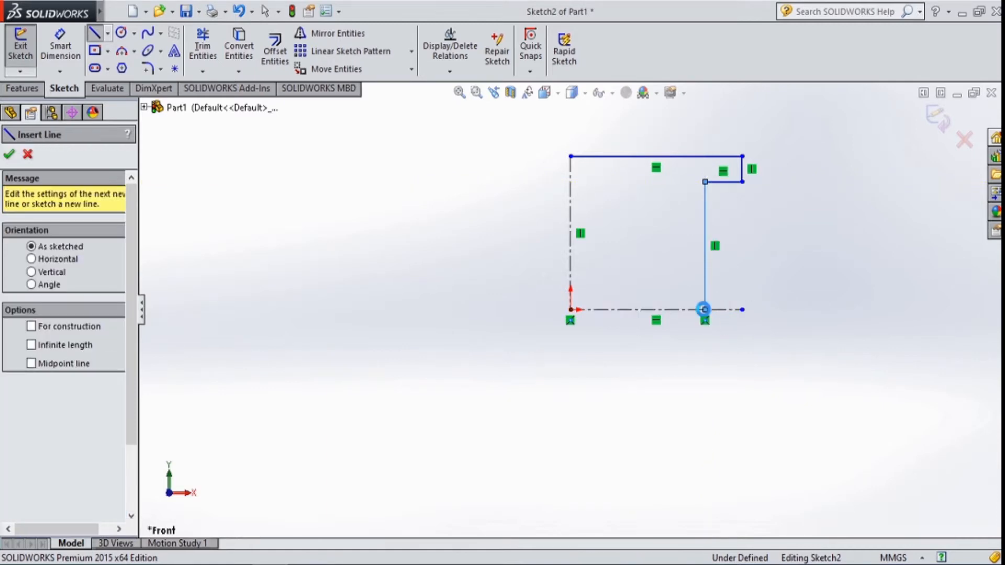
- Dimension the profile's long vertical line to 20 mm and the short vertical flange edge to 10 mm
left_click(51, 58)
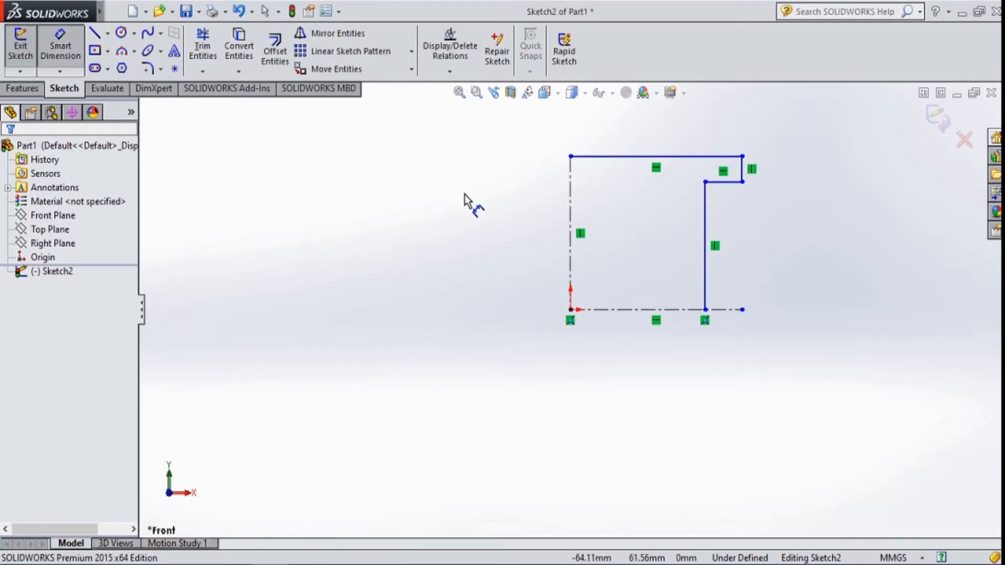
left_click(705, 271)
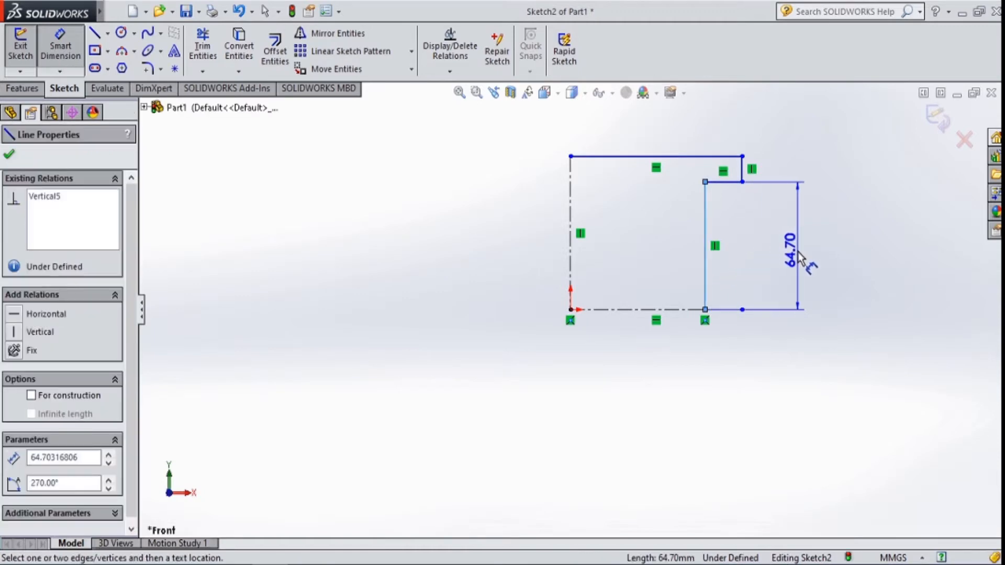
left_click(797, 258)
type("20")
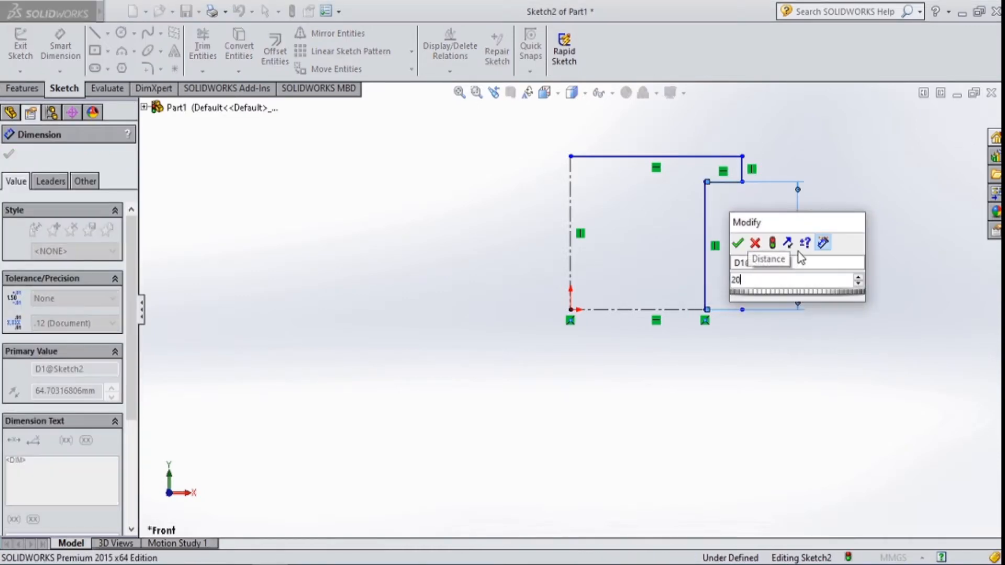
key("Return")
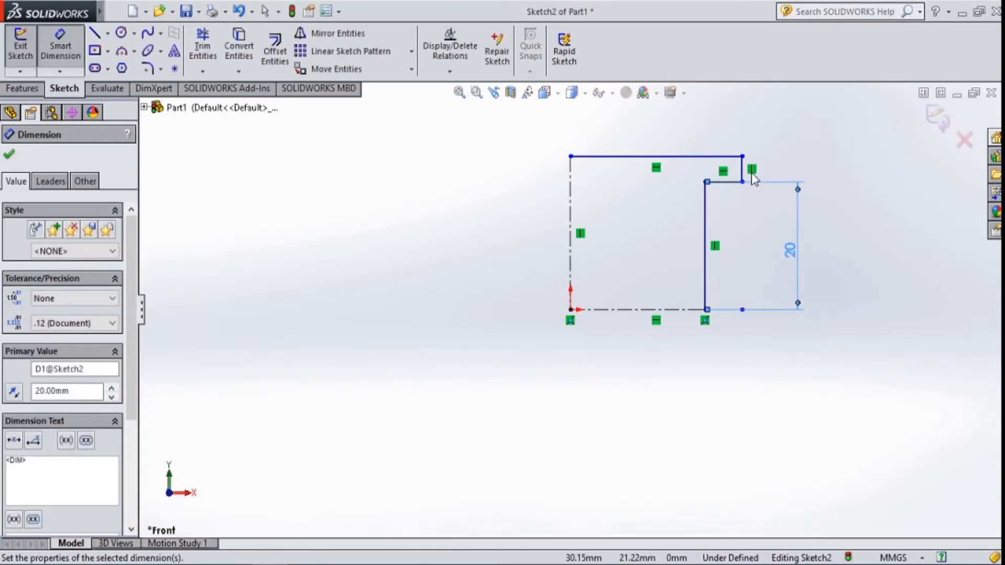
left_click(743, 173)
left_click(825, 170)
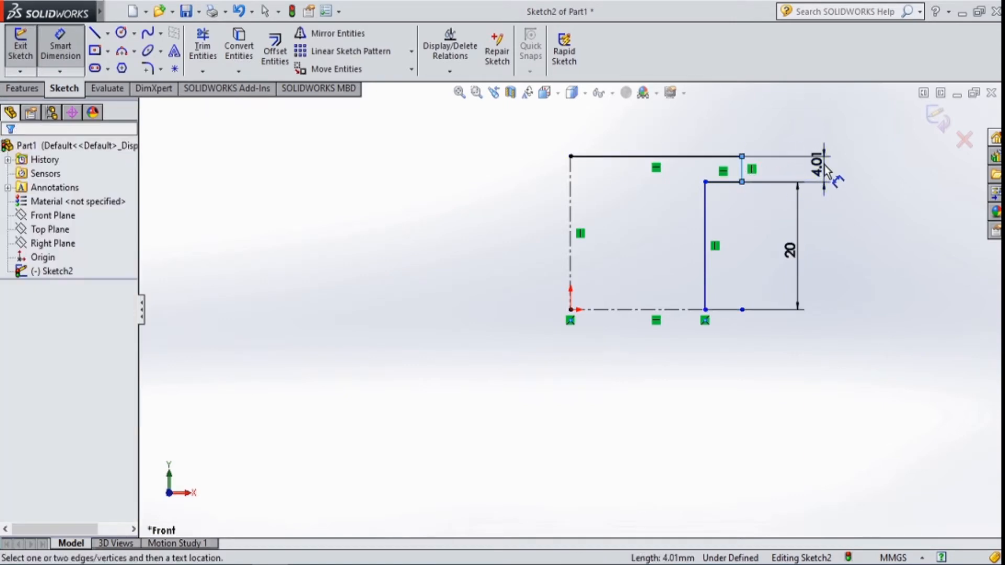
type("10")
key("Return")
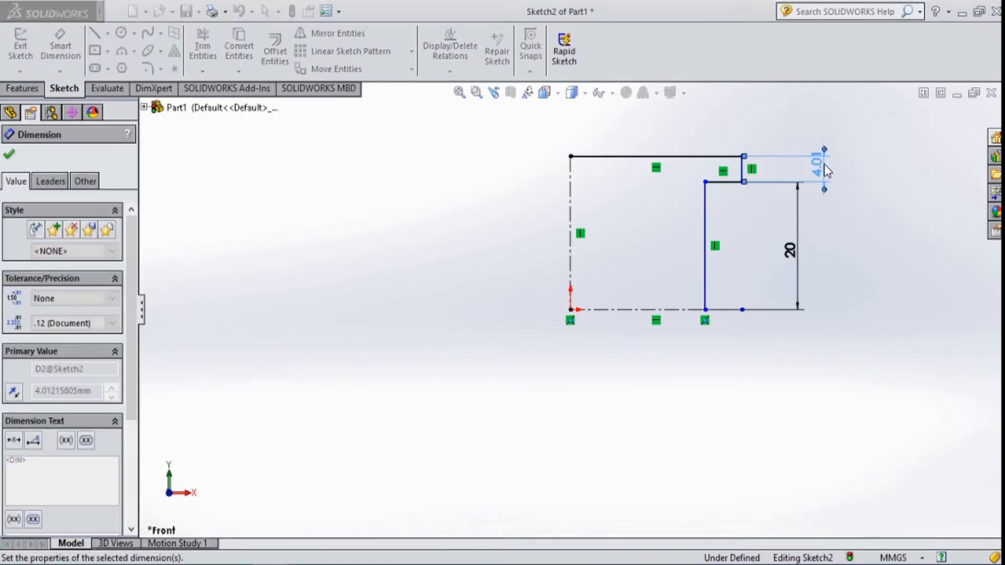
- Dimension the horizontal shoulder line to 15 mm and the distance from the origin to the long vertical line's lower endpoint to 25 mm
left_click(732, 183)
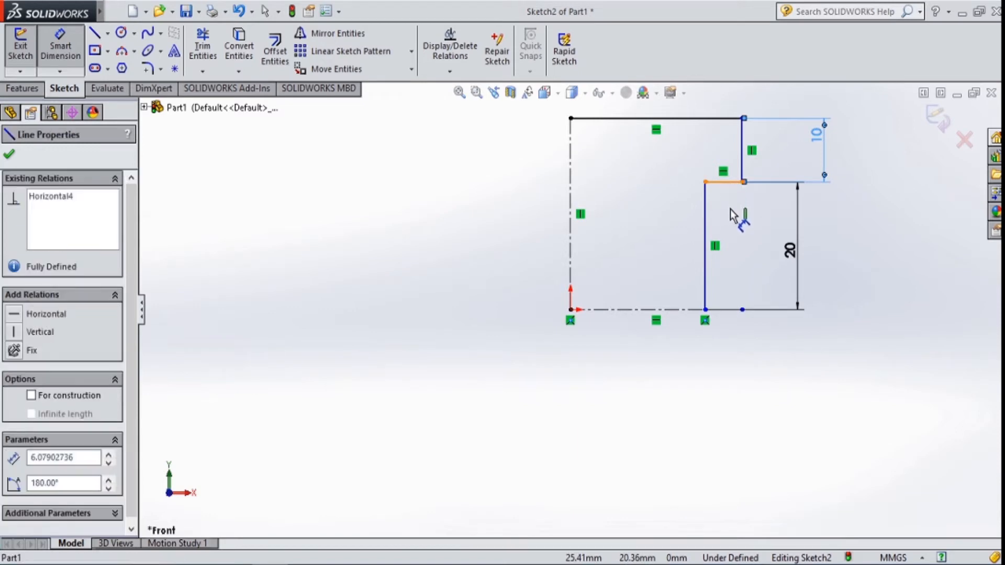
left_click(730, 243)
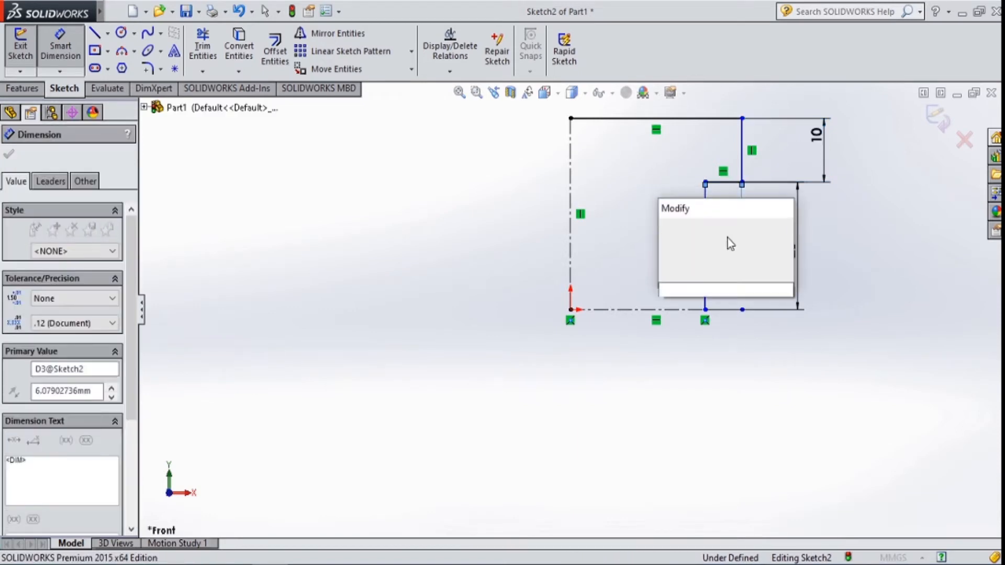
type("15")
key("Return")
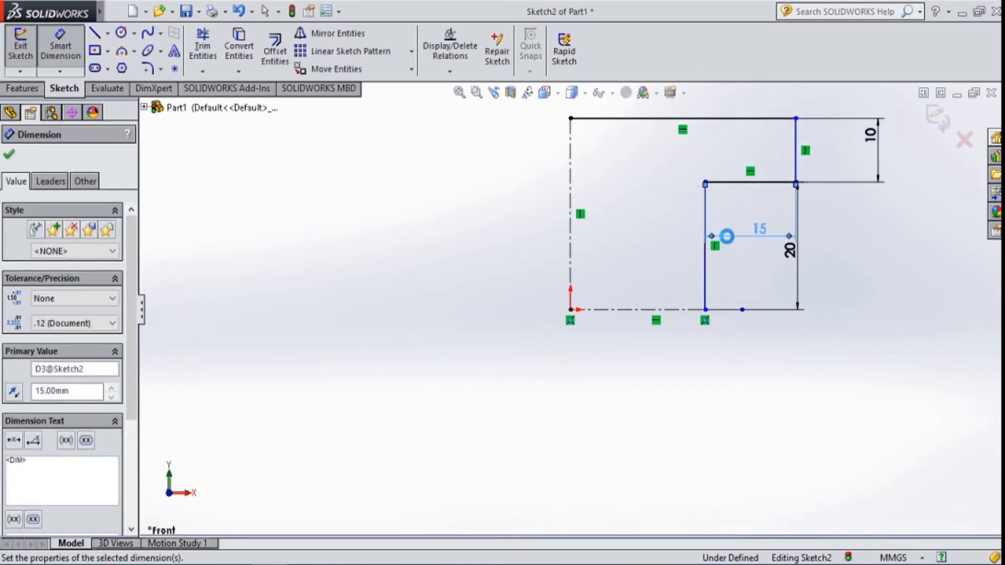
left_click(705, 309)
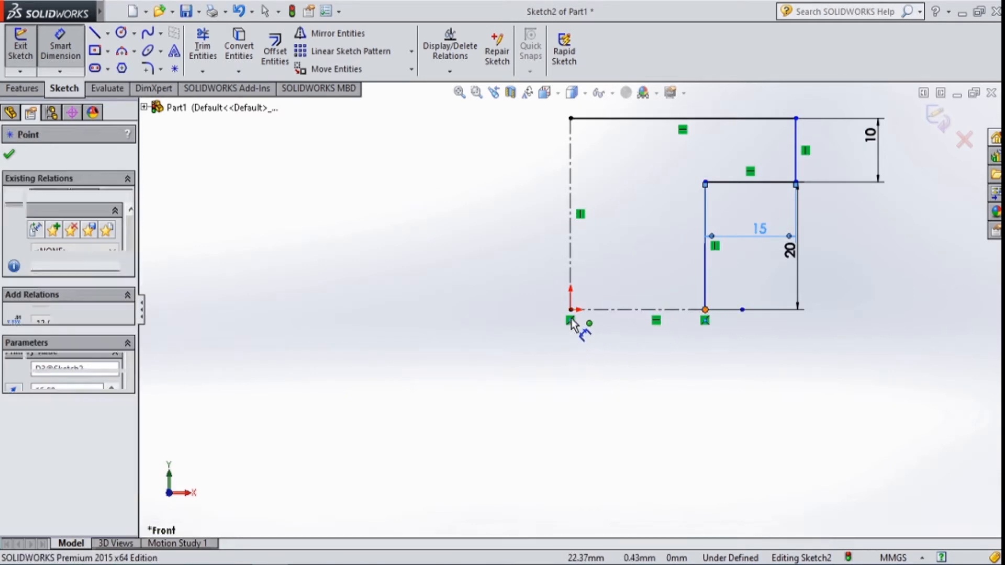
left_click(570, 310)
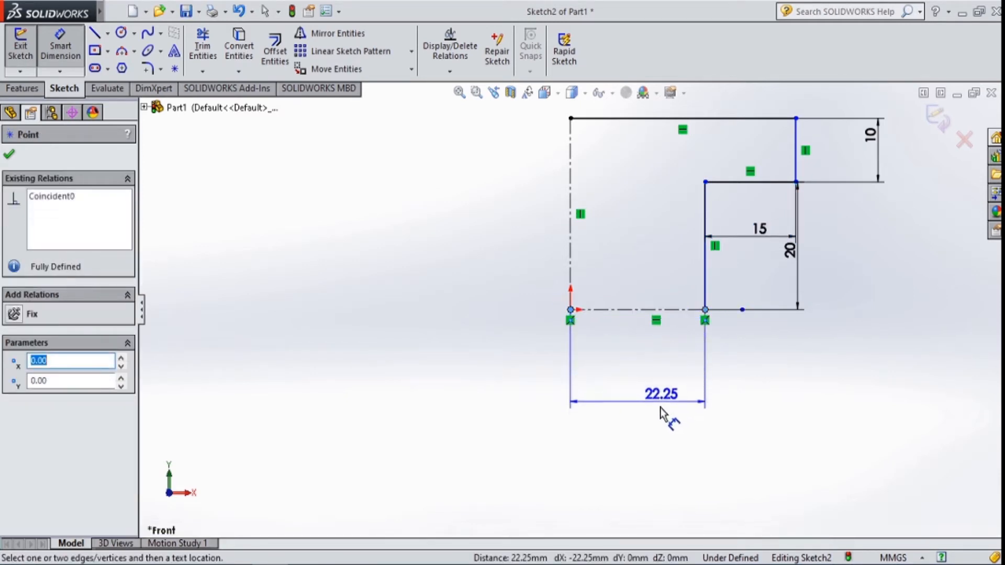
left_click(654, 421)
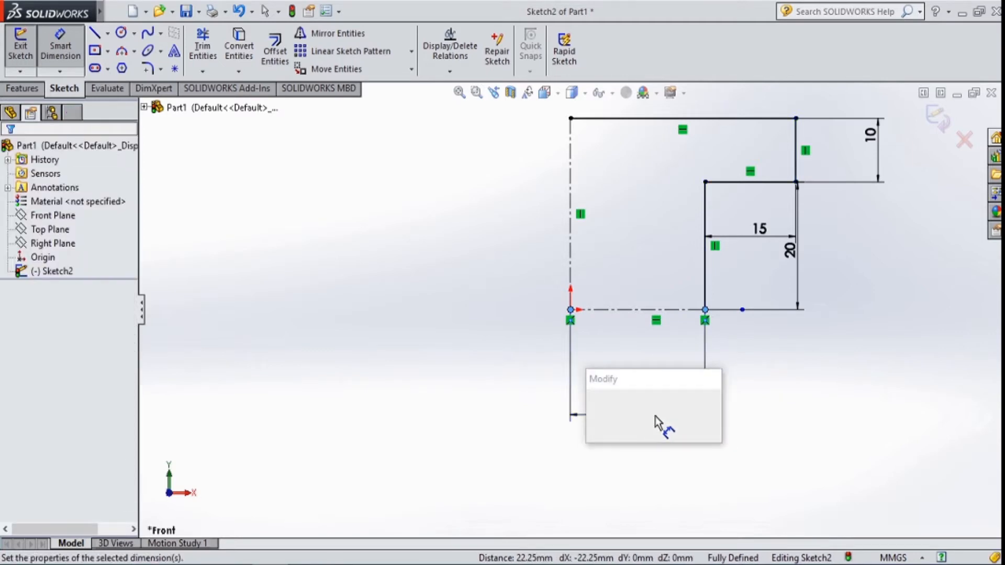
type("25")
key("Return")
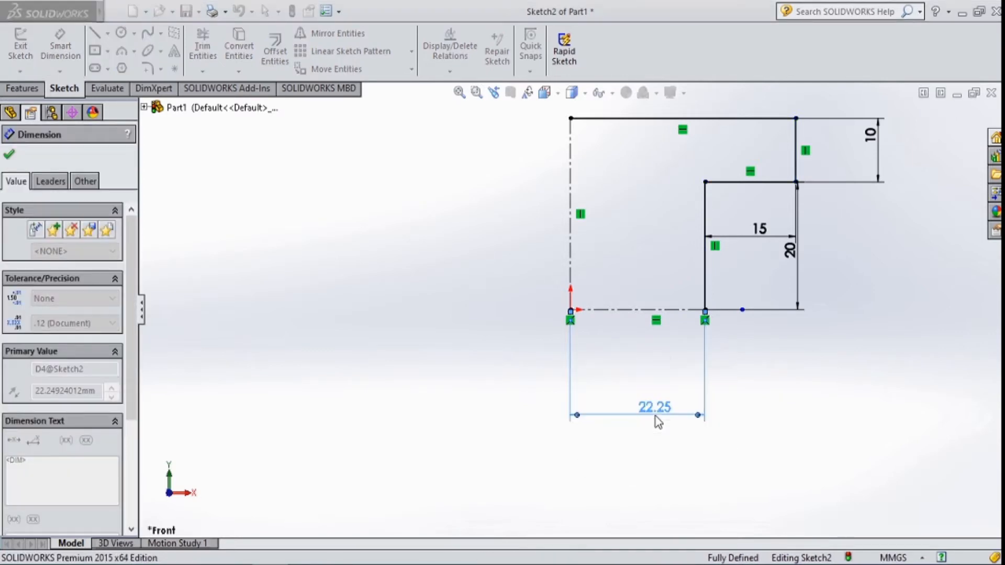
- Mirror the stepped profile about the vertical centerline, keeping the original entities
left_click(23, 89)
left_click(68, 86)
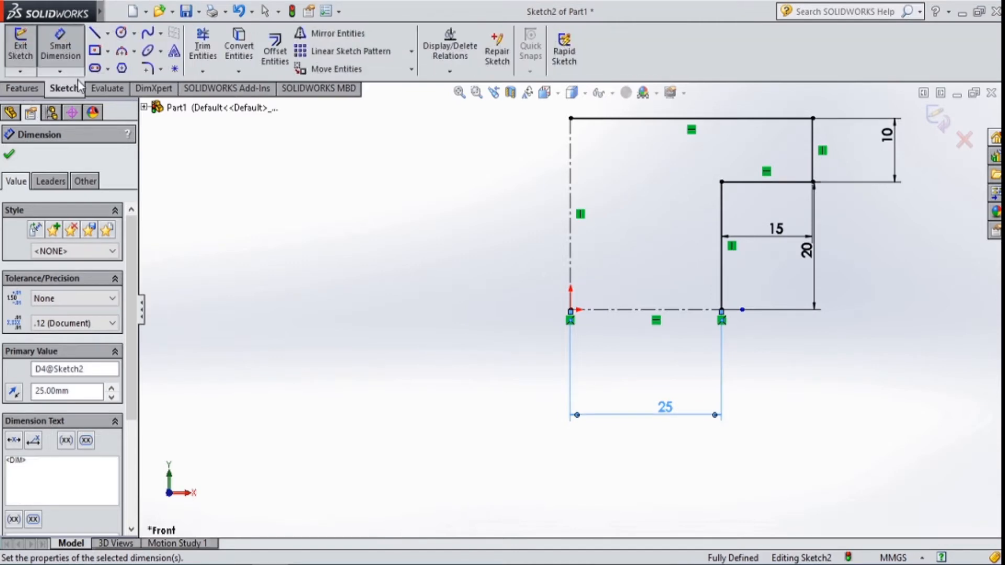
left_click(330, 33)
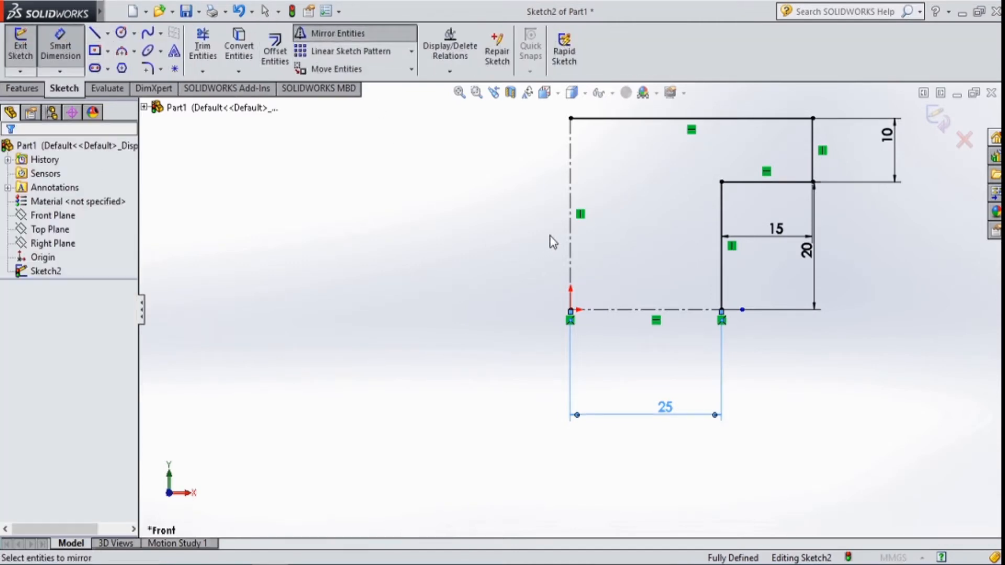
mouse_move(907, 407)
left_mouse_down()
mouse_move(719, 181)
mouse_move(601, 101)
mouse_move(563, 111)
left_mouse_up()
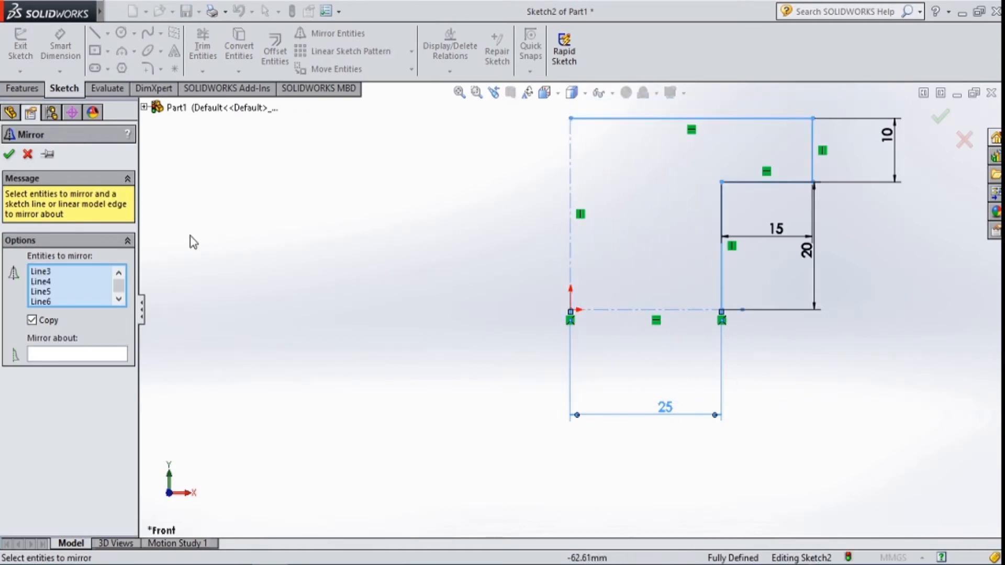
left_click(79, 360)
left_click(571, 267)
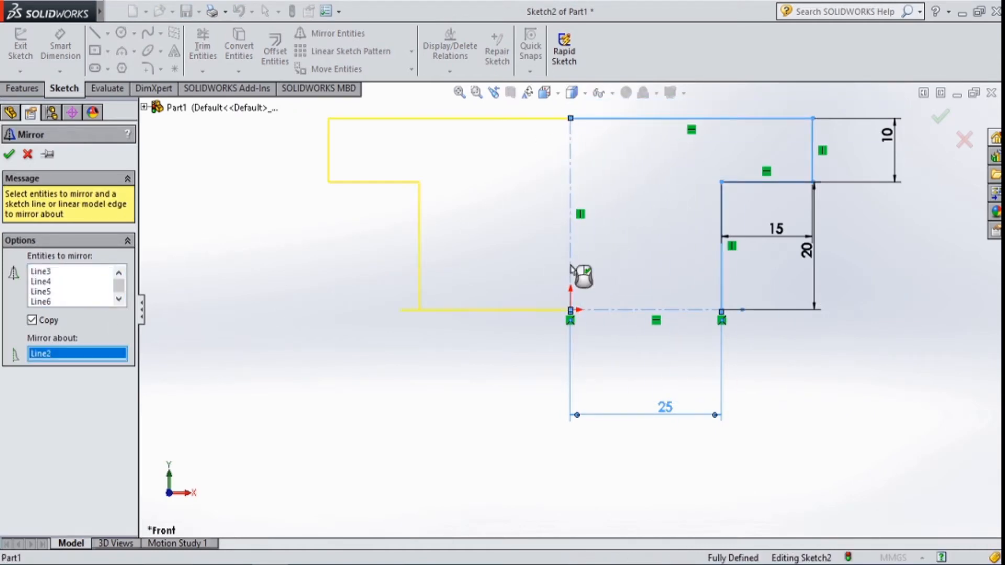
left_click(9, 154)
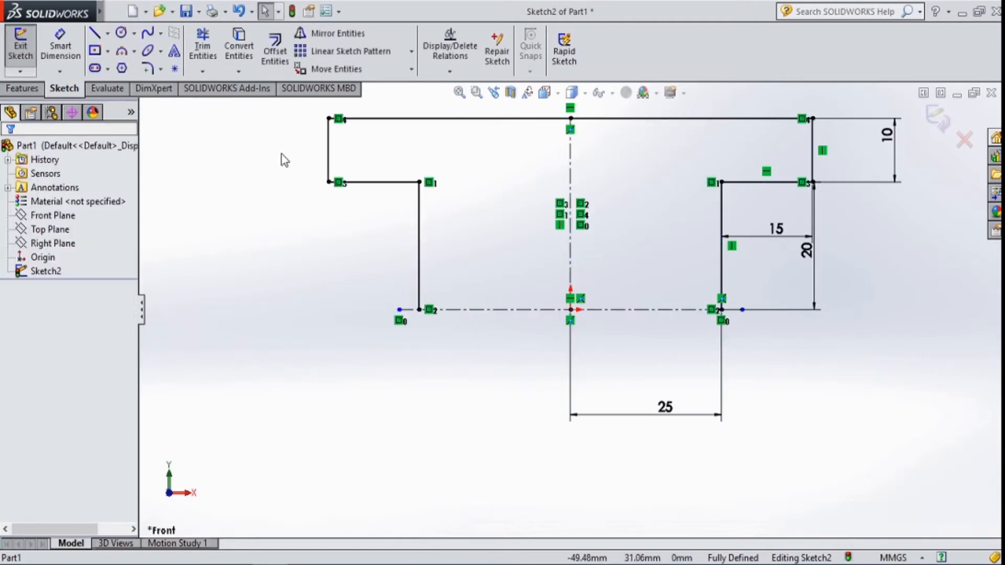
- Mirror the whole upper profile about the horizontal centerline to close the I-shaped outline
key("z")
key("z")
left_click_drag(320, 131, 812, 328)
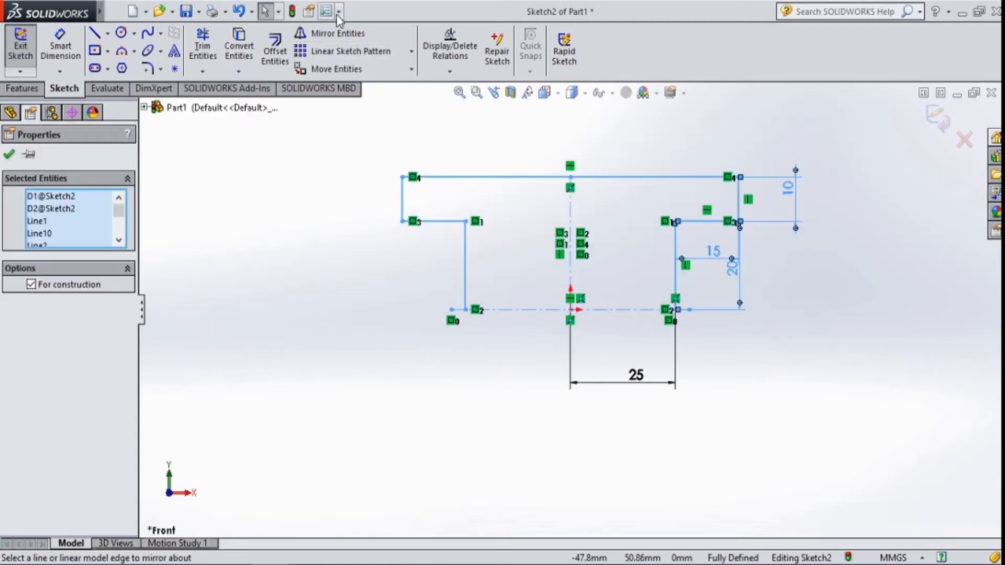
left_click(330, 34)
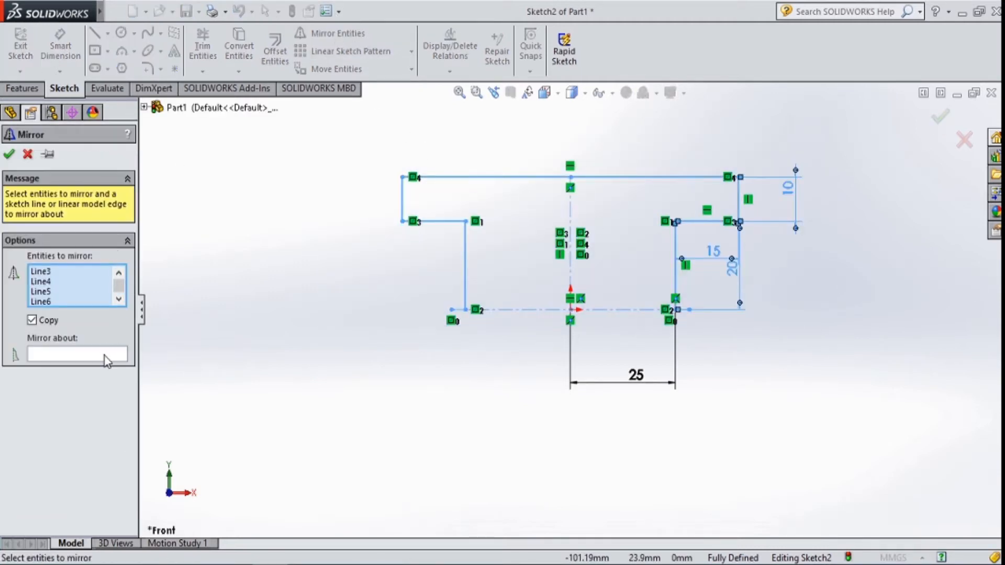
left_click(107, 360)
left_click(589, 310)
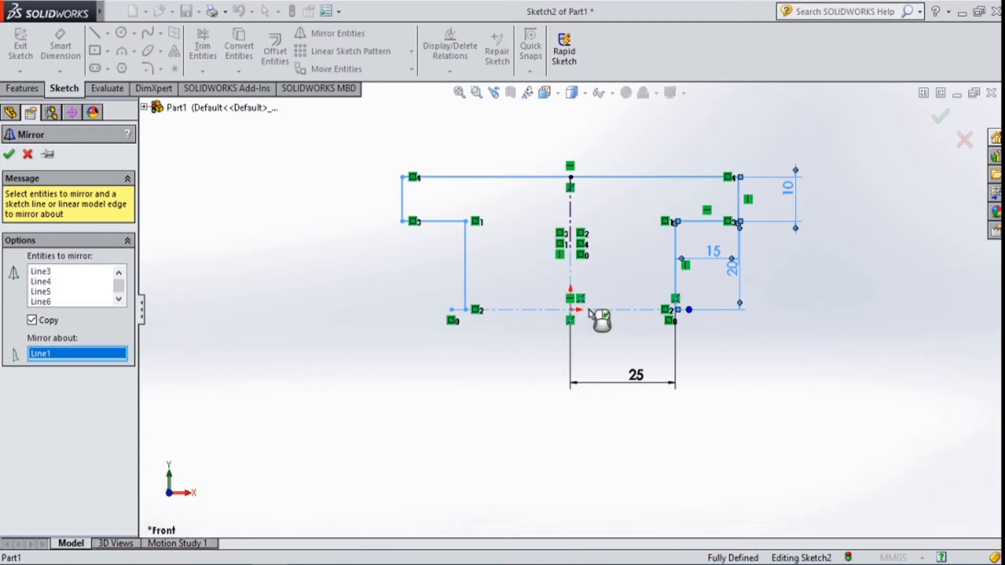
left_click(8, 156)
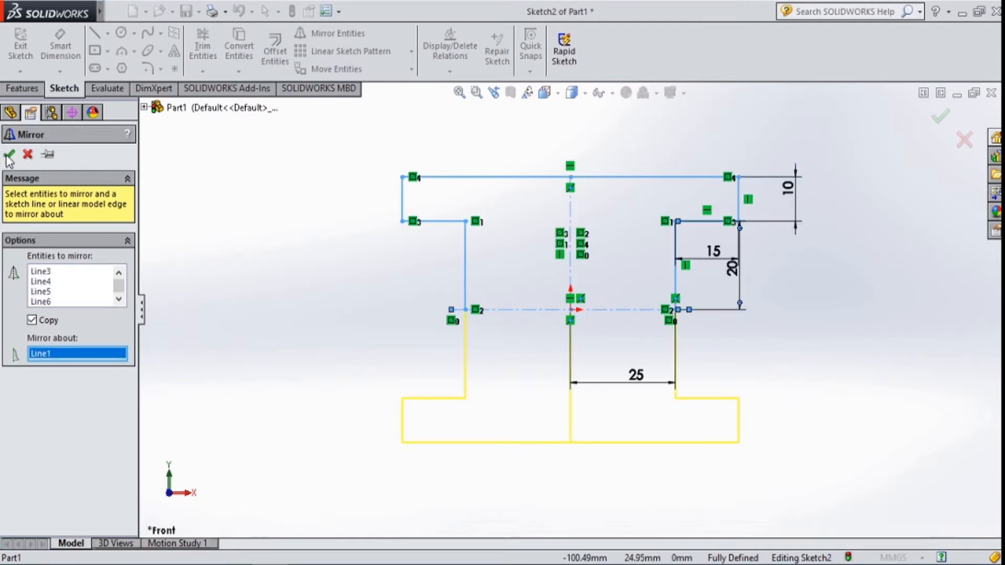
- Draw a circle centred on the origin and set its diameter to 20 mm
left_click(121, 34)
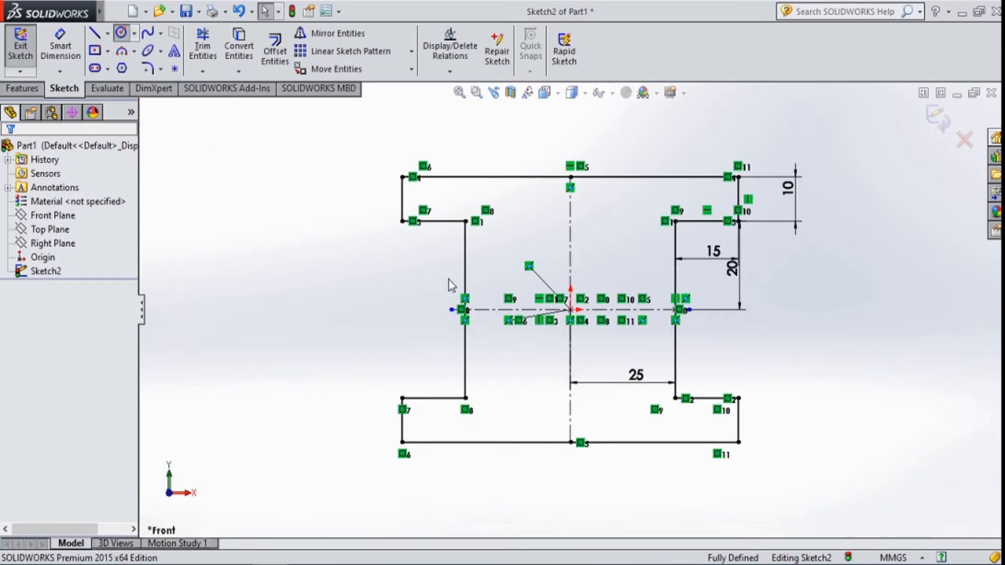
left_click(570, 310)
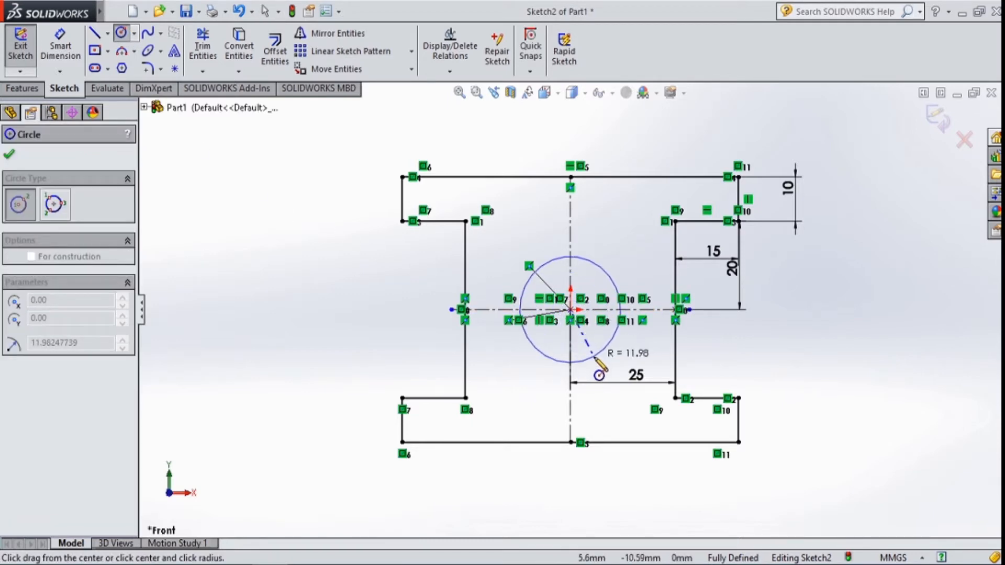
left_click(595, 358)
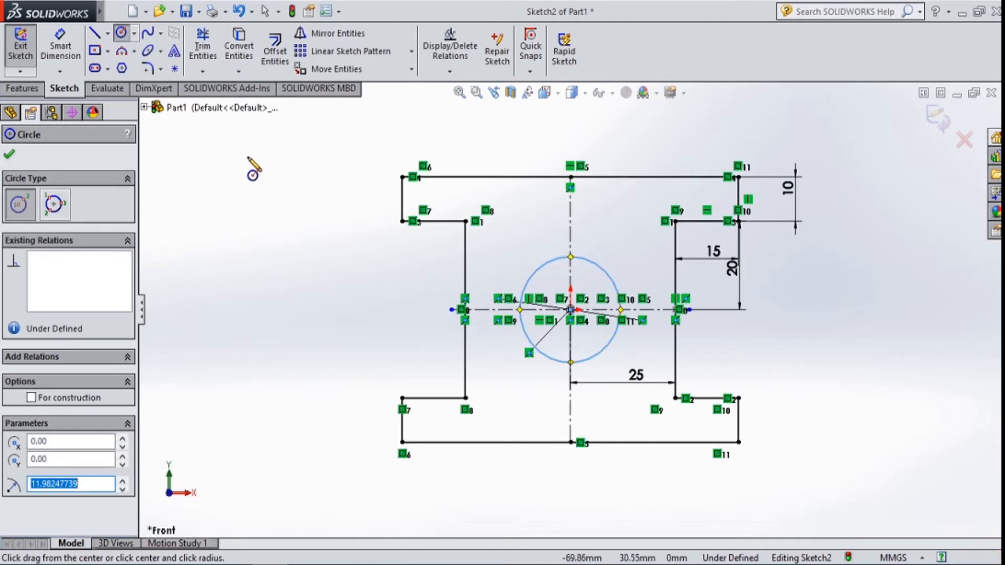
left_click(60, 52)
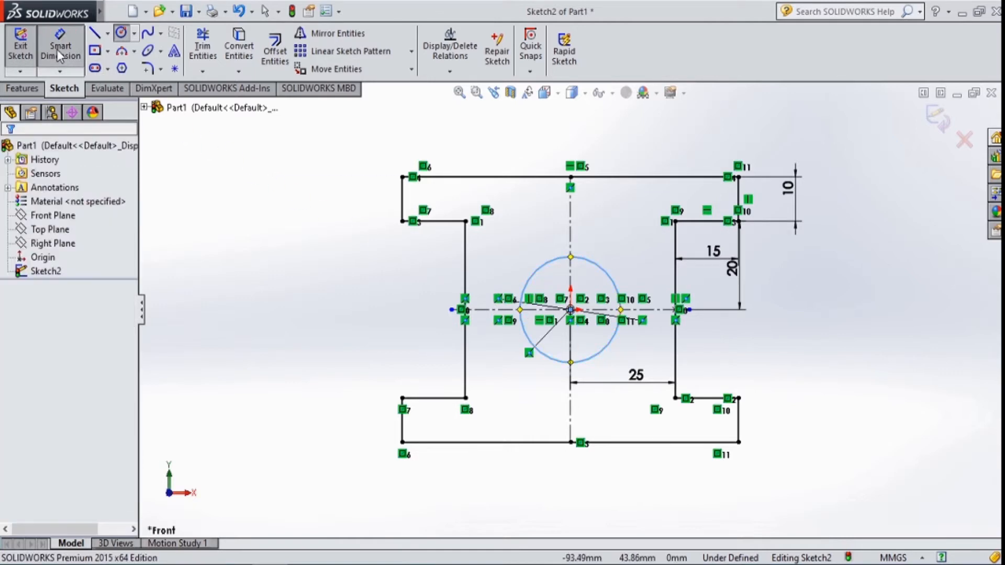
left_click(525, 285)
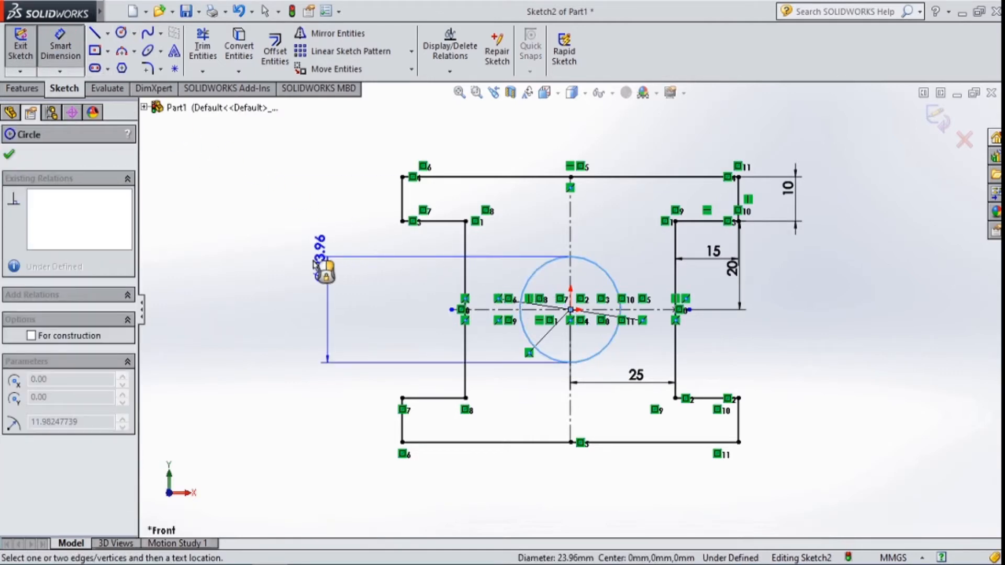
left_click(319, 268)
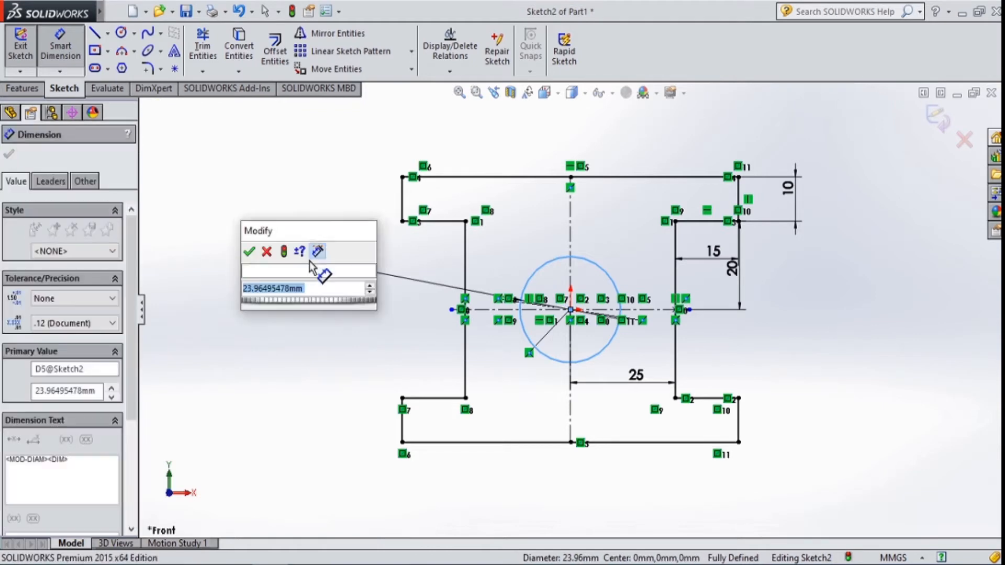
type("20")
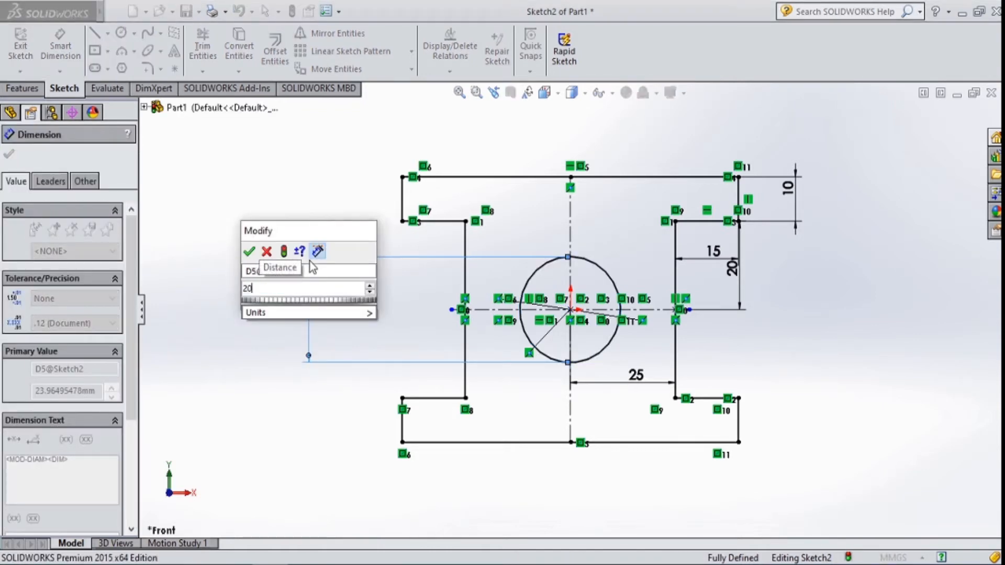
key("Return")
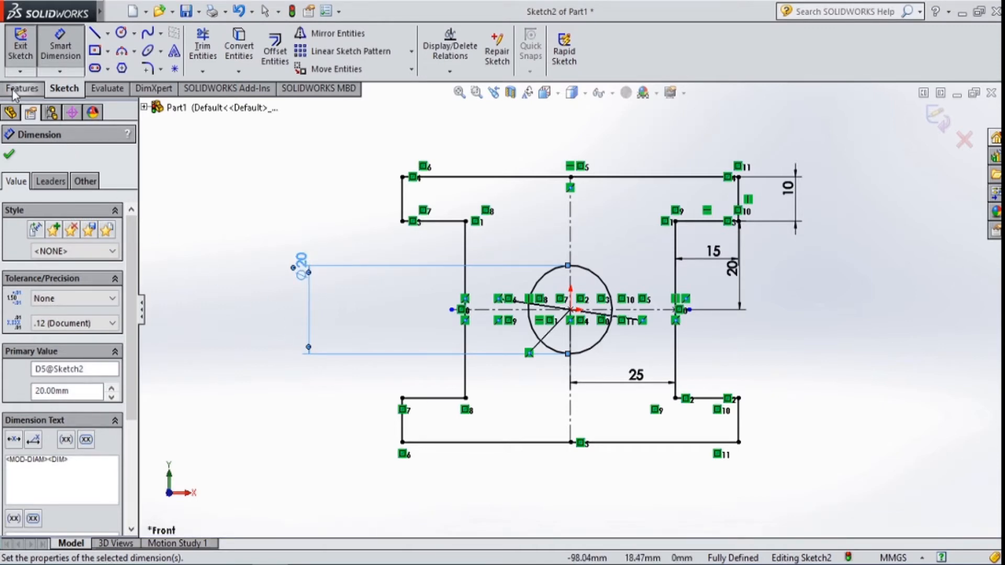
- Extrude the I-shaped profile with its central hole to a blind depth of 45 mm in the reversed direction
scroll(572, 309, "down", 3)
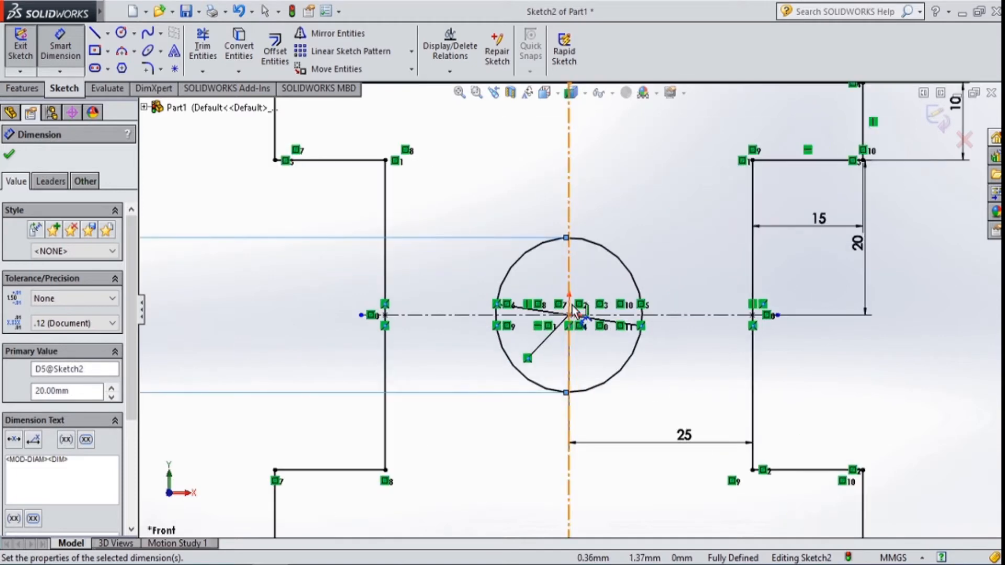
left_click(30, 89)
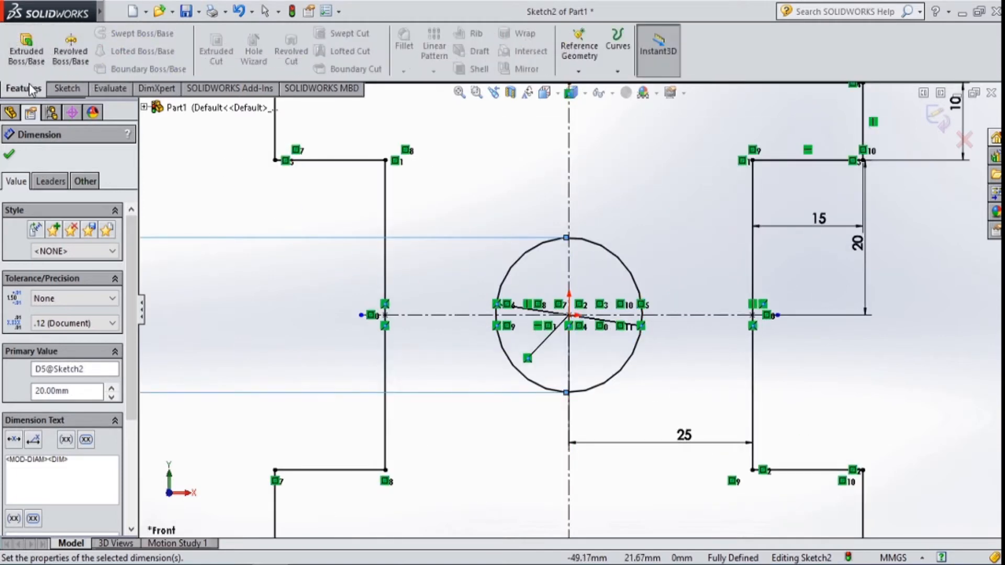
left_click(27, 48)
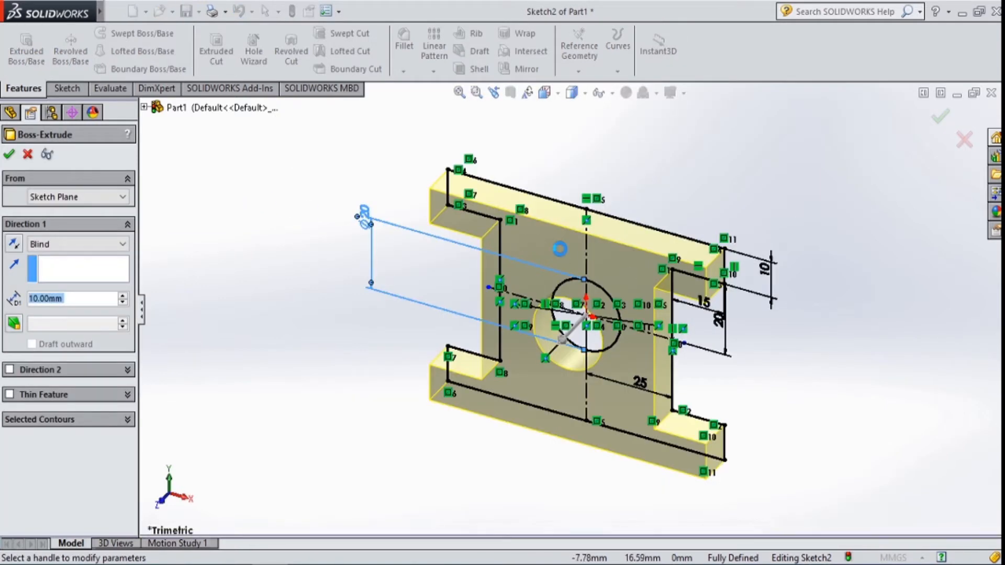
scroll(557, 309, "up", 2)
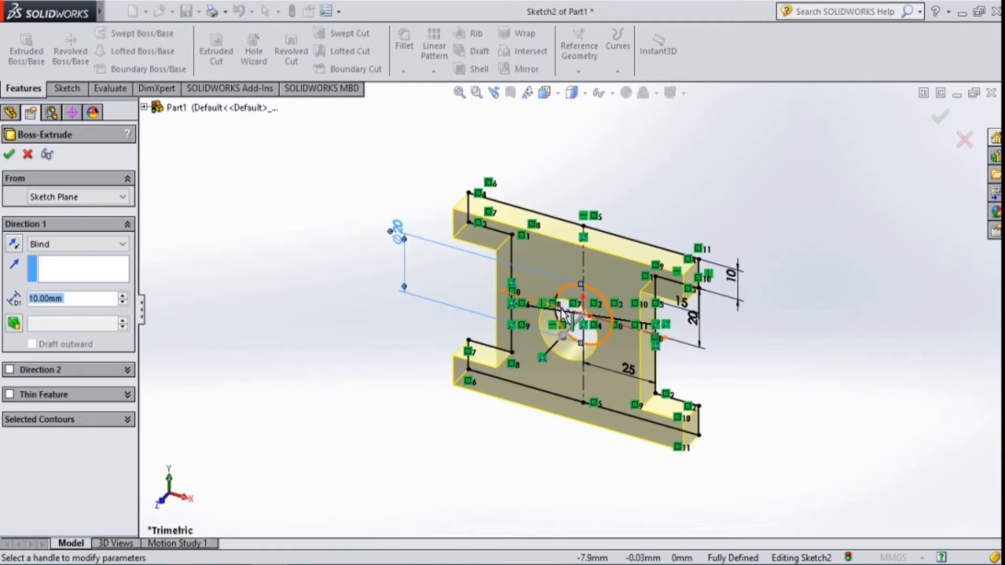
scroll(563, 312, "up", 1)
mouse_move(577, 324)
middle_mouse_down()
mouse_move(520, 305)
mouse_move(489, 348)
mouse_move(513, 379)
mouse_move(293, 300)
middle_mouse_up()
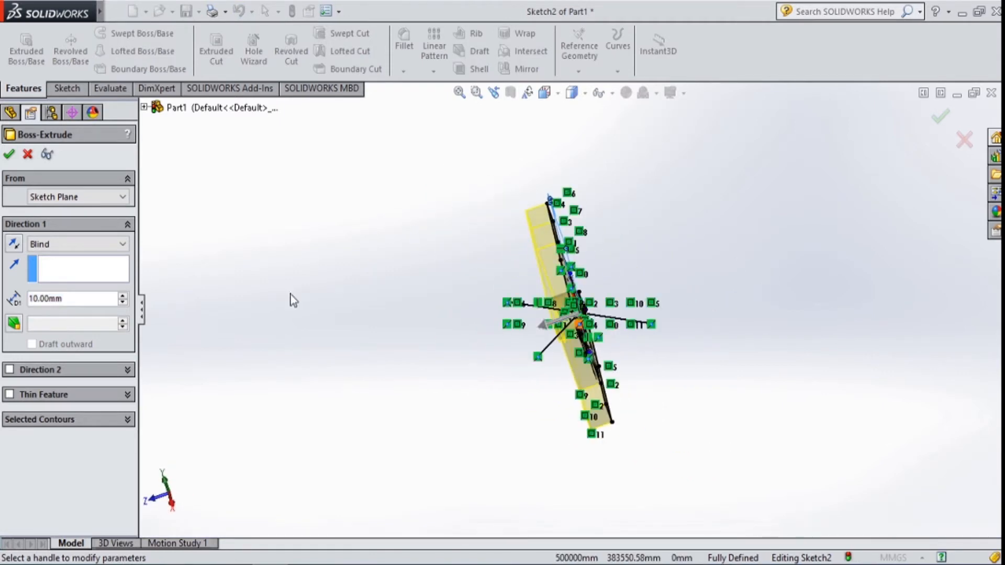
left_click(12, 245)
mouse_move(290, 287)
middle_mouse_down()
mouse_move(325, 256)
mouse_move(303, 276)
middle_mouse_up()
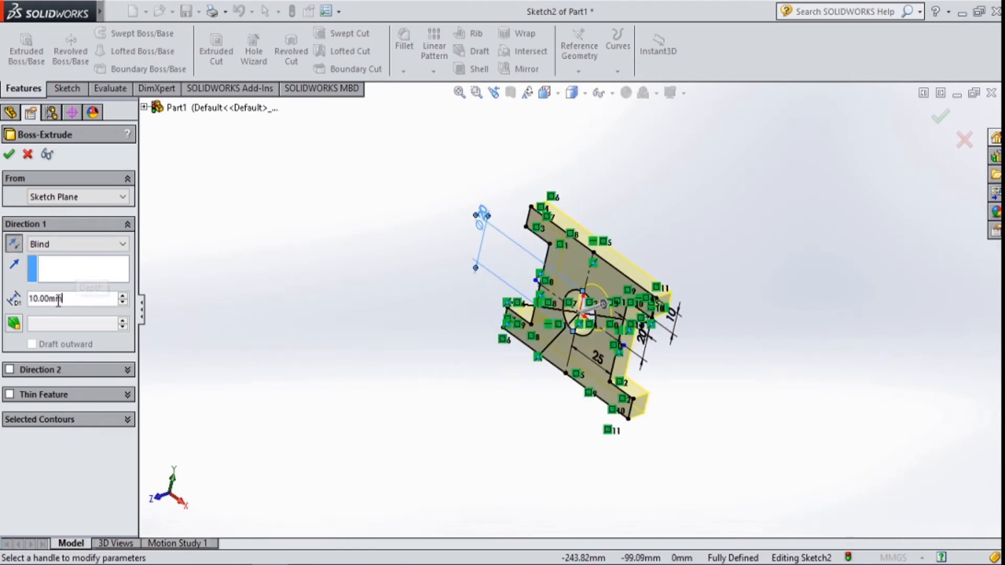
type("45")
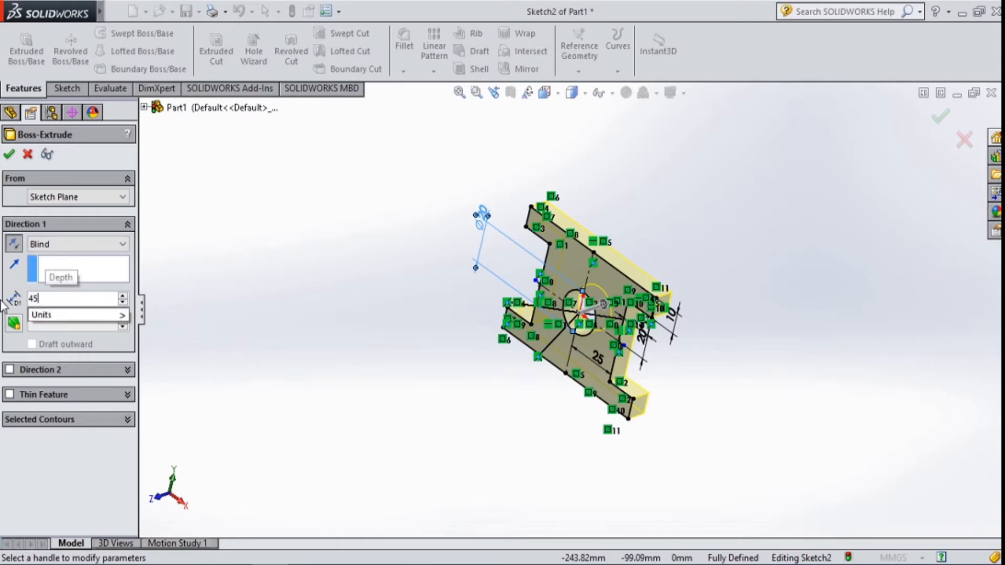
key("Return")
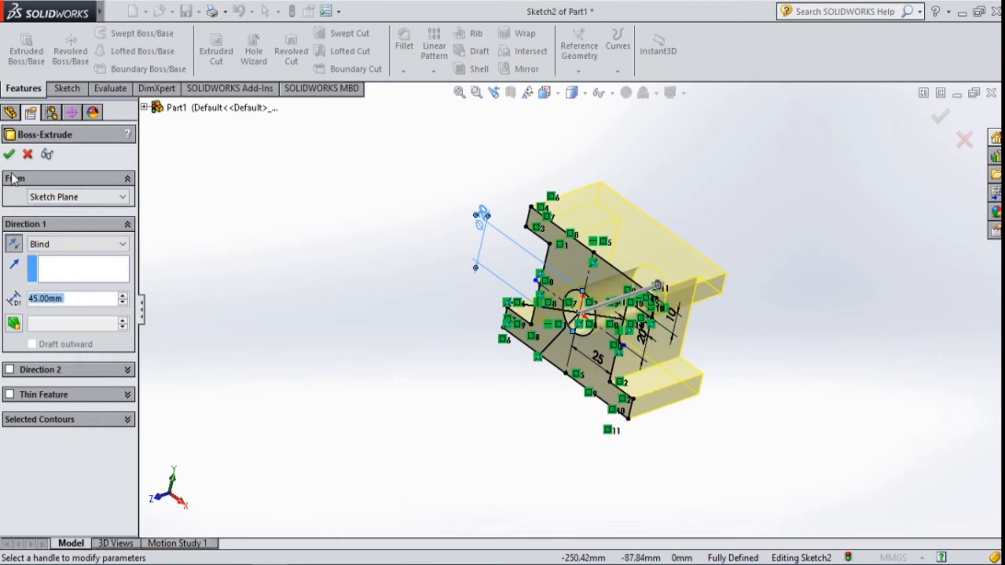
left_click(9, 155)
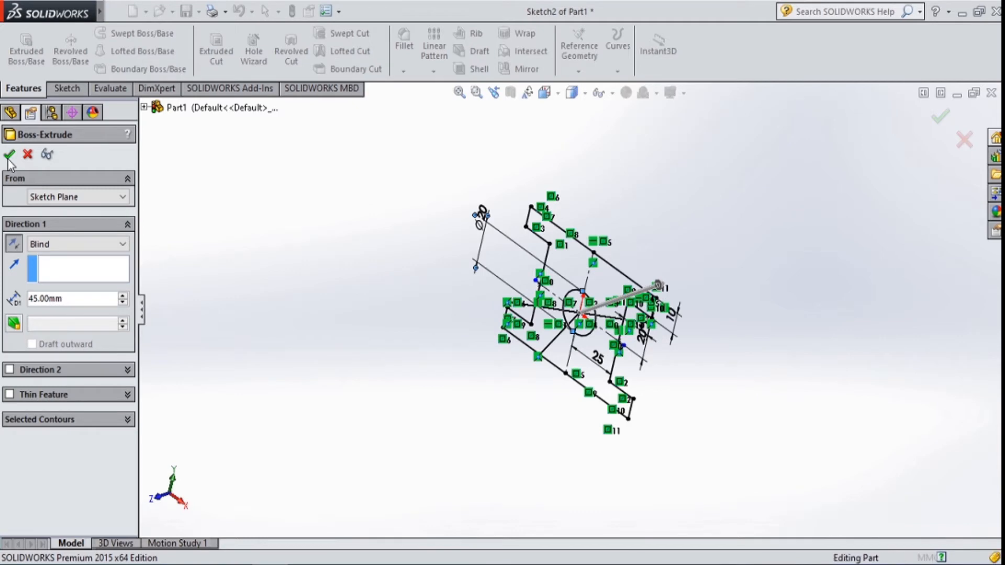
left_click(823, 328)
- Start a new sketch on the block's large flat top face, viewed normal to it
middle_click_drag(820, 329, 725, 209)
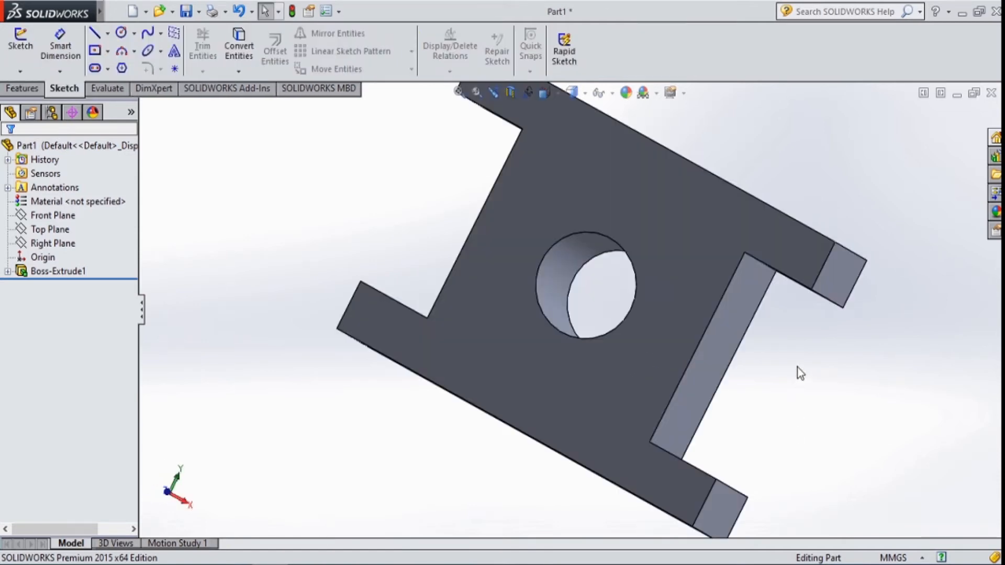
mouse_move(795, 369)
middle_mouse_down()
mouse_move(855, 418)
mouse_move(842, 497)
mouse_move(813, 493)
middle_mouse_up()
scroll(812, 502, "up", 5)
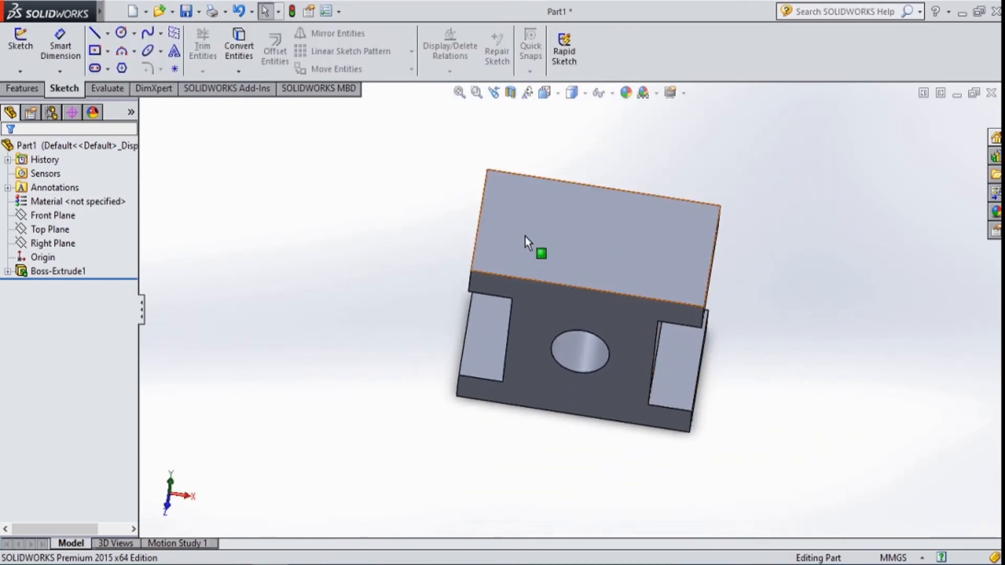
left_click(553, 230)
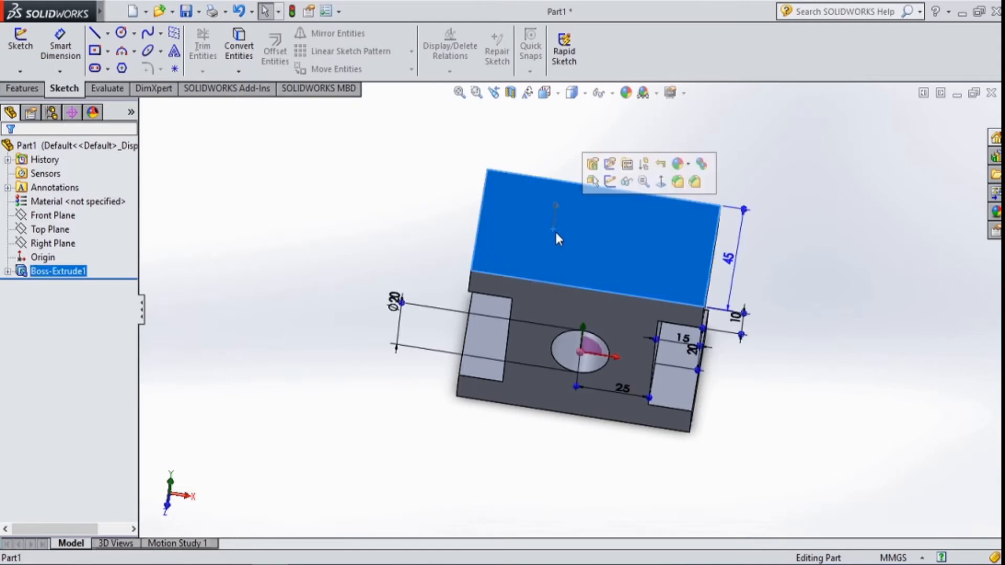
left_click(659, 183)
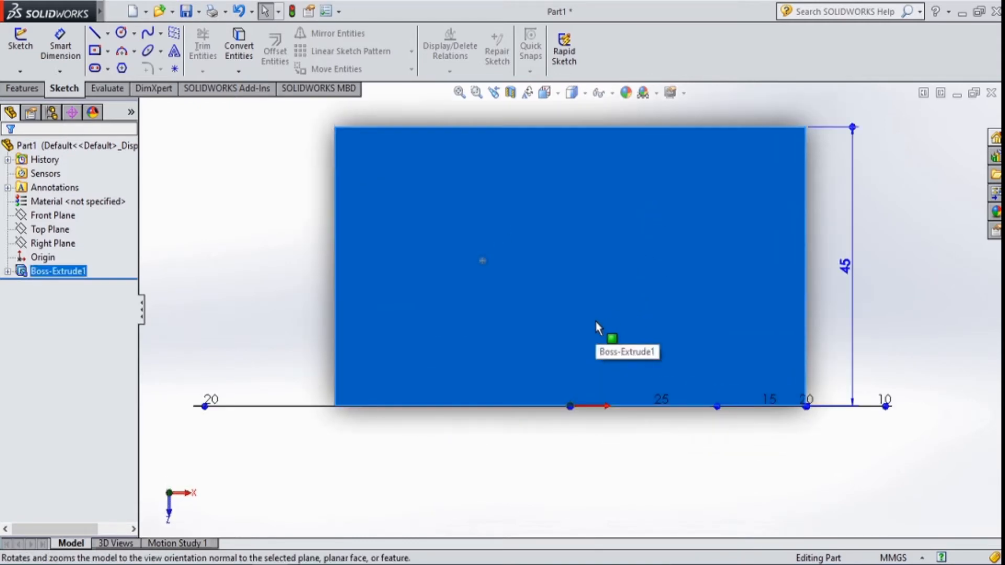
scroll(585, 302, "up", 5)
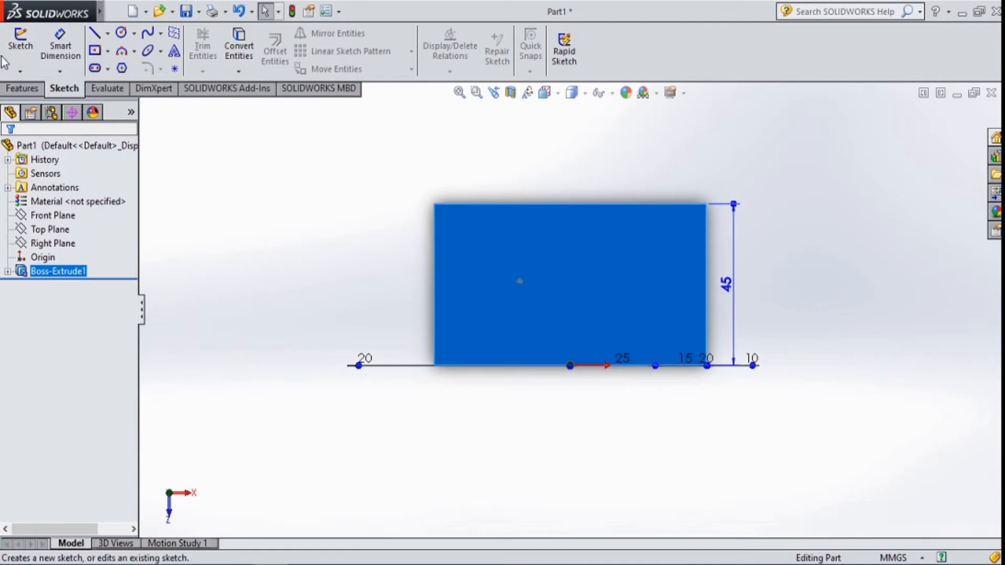
left_click(20, 42)
- Draw a closed parallelogram from the origin to the face's left edge, with slanted sides about 50 mm and vertical sides about 24 mm
left_click(95, 35)
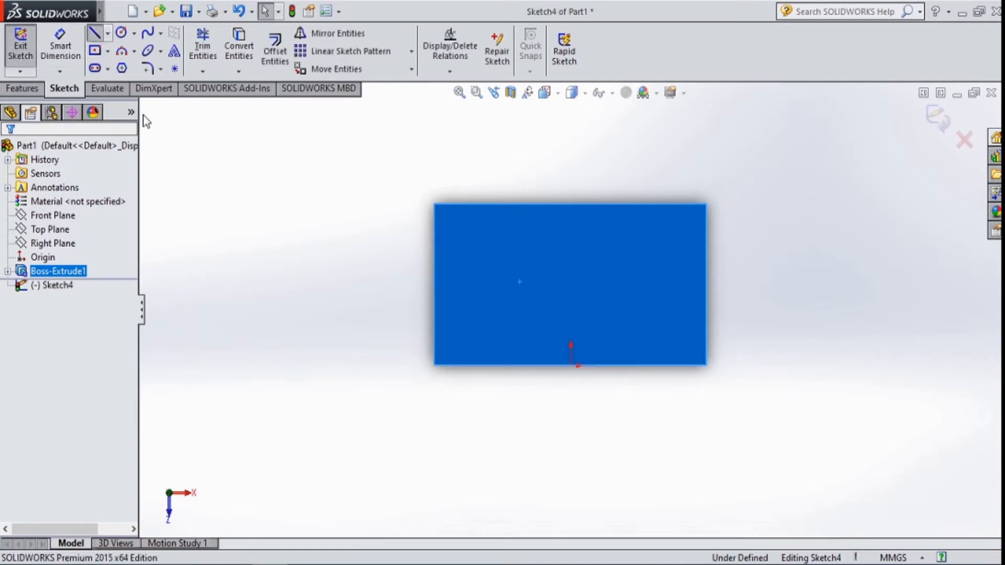
left_click(570, 365)
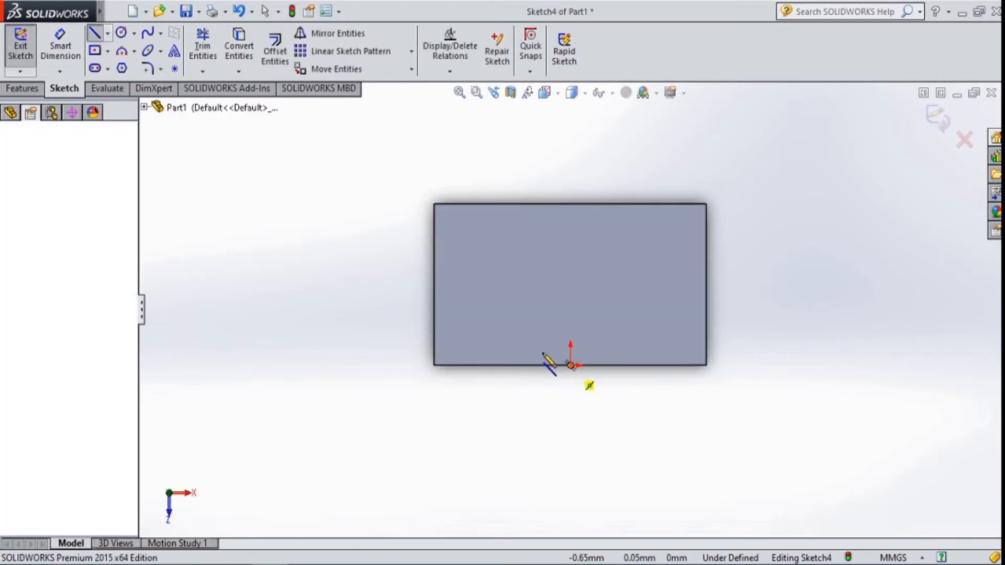
left_click(434, 256)
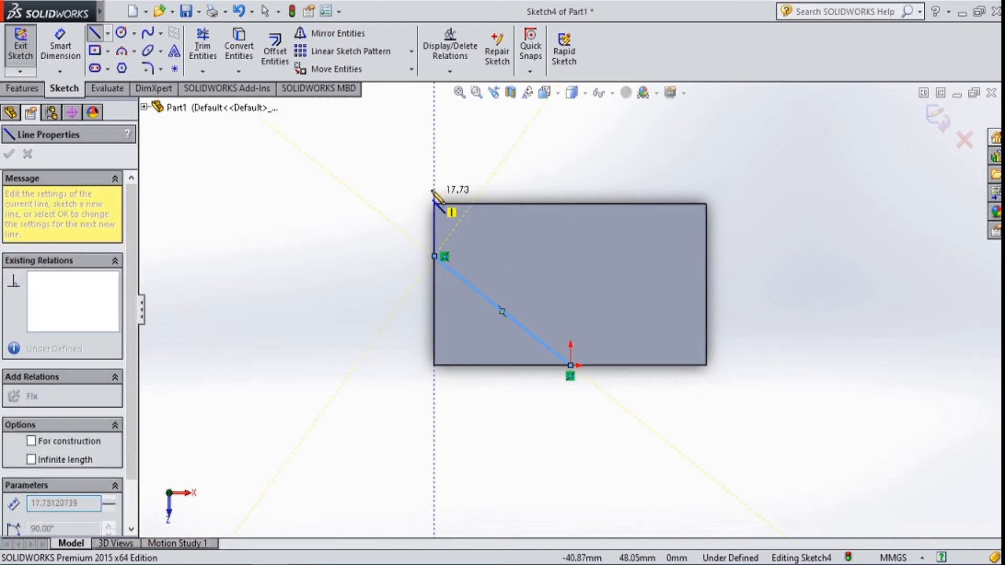
left_click(435, 171)
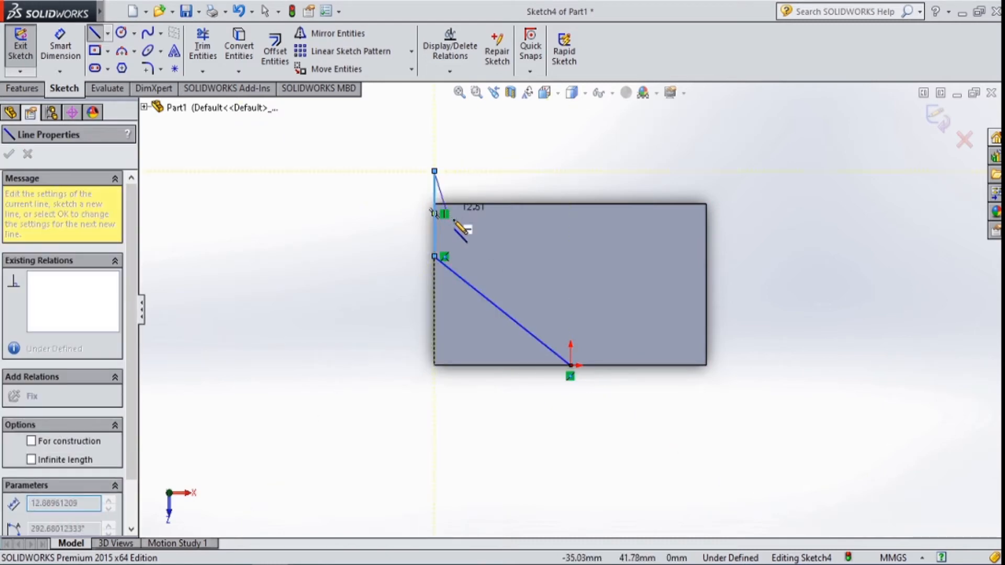
left_click(570, 280)
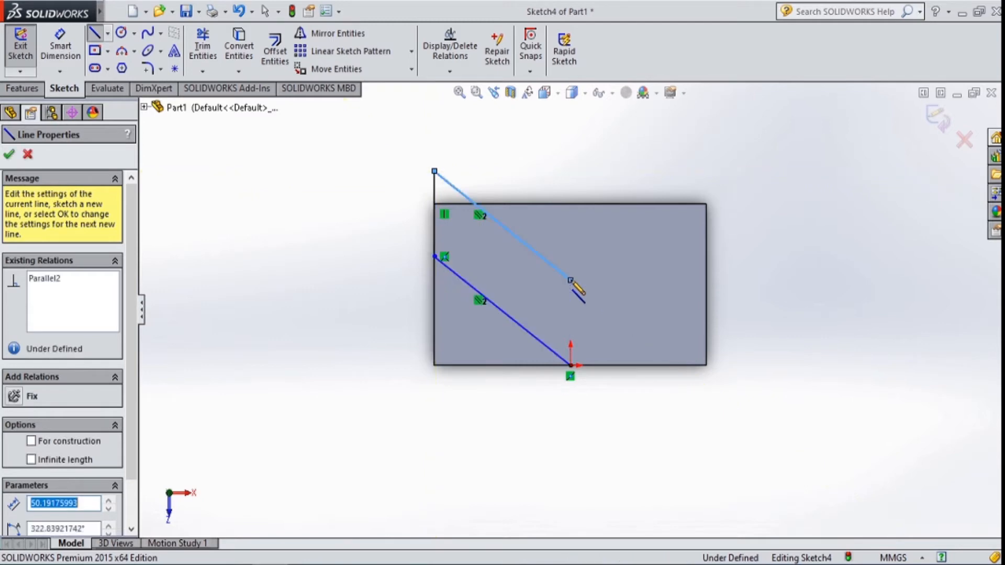
left_click(571, 366)
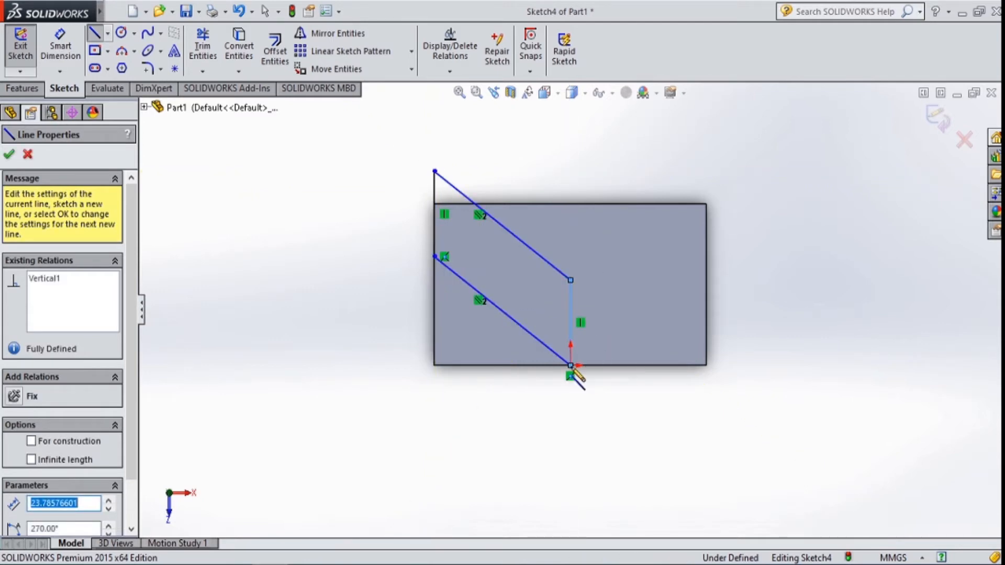
key("Escape")
key("Escape")
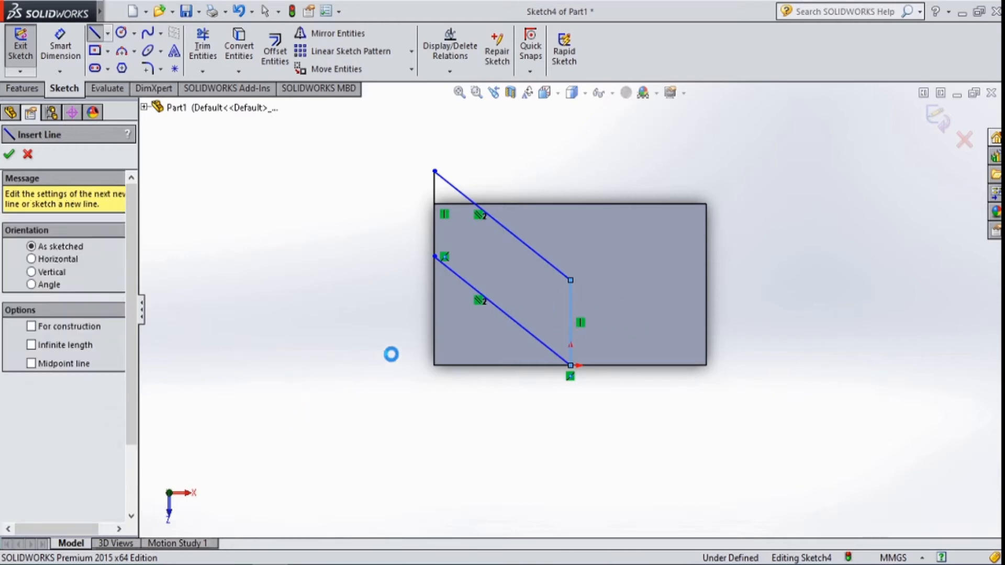
- Convert the parallelogram's vertical line at the origin into a construction line
left_click(570, 302)
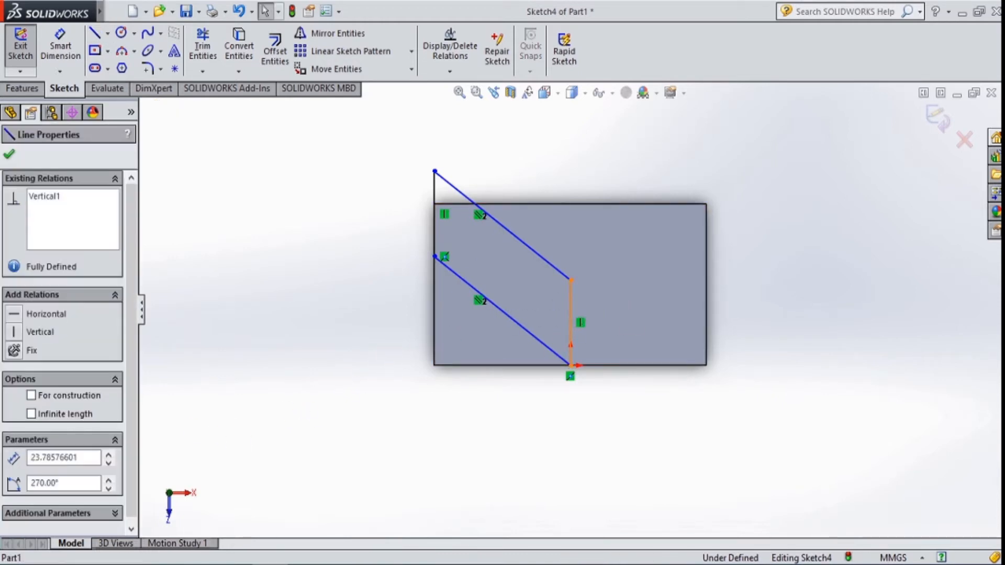
left_click(30, 396)
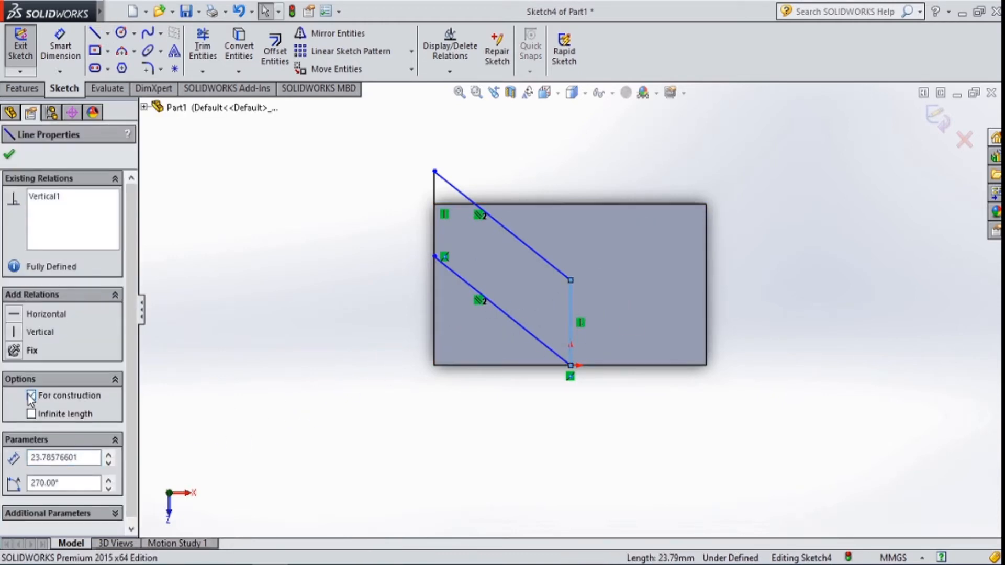
left_click(263, 337)
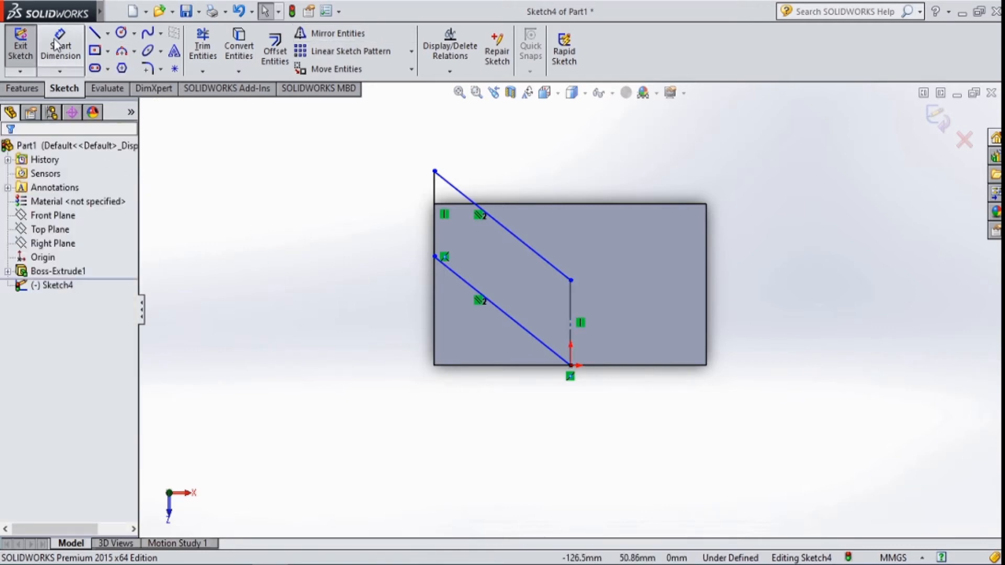
- Dimension the parallelogram's outer vertical line to 20 mm
left_click(56, 55)
left_click(434, 218)
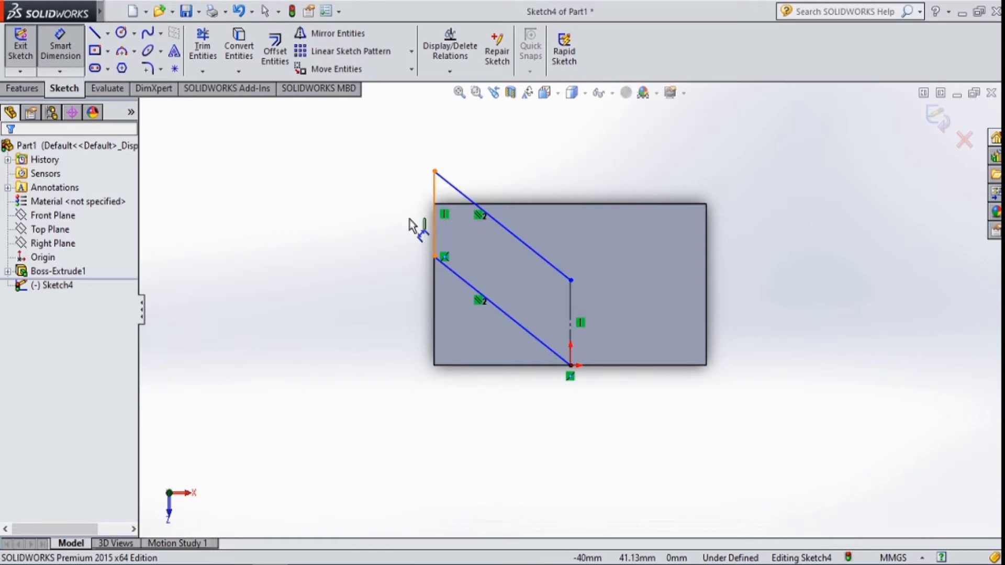
left_click(358, 221)
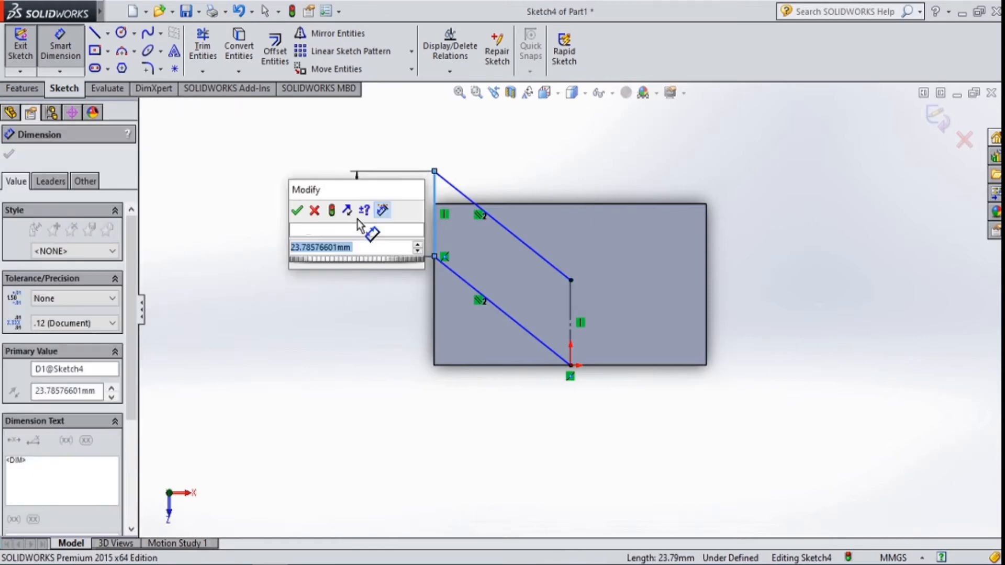
type("20")
key("Return")
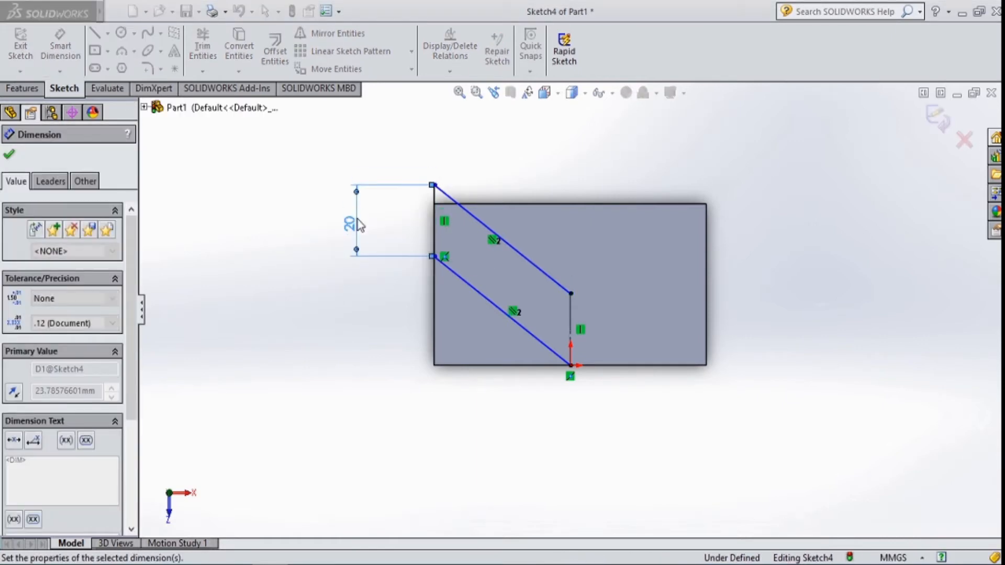
- Dimension the vertical distance from the outer line's upper endpoint to the face's lower-left corner as 60 mm
left_click(434, 185)
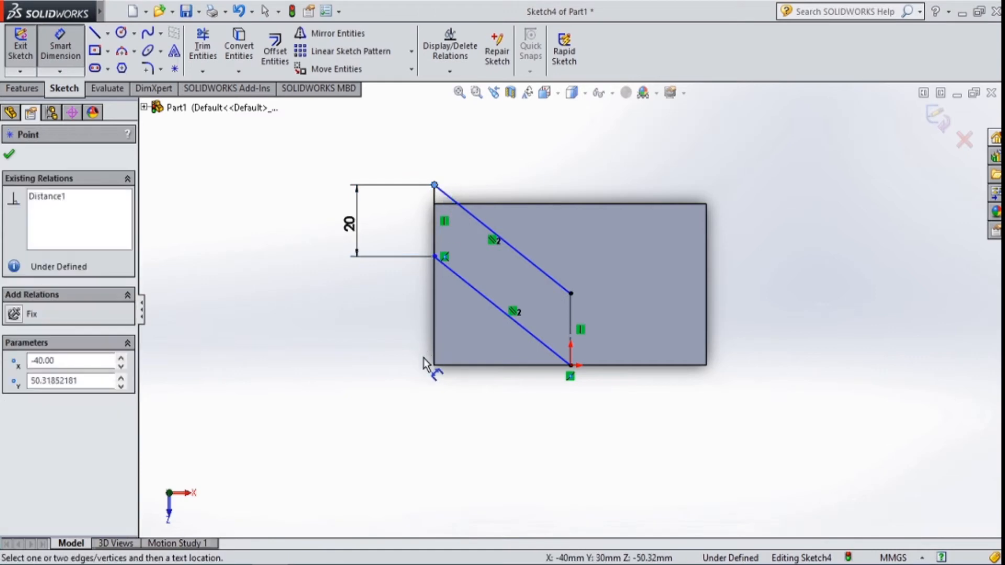
left_click(434, 365)
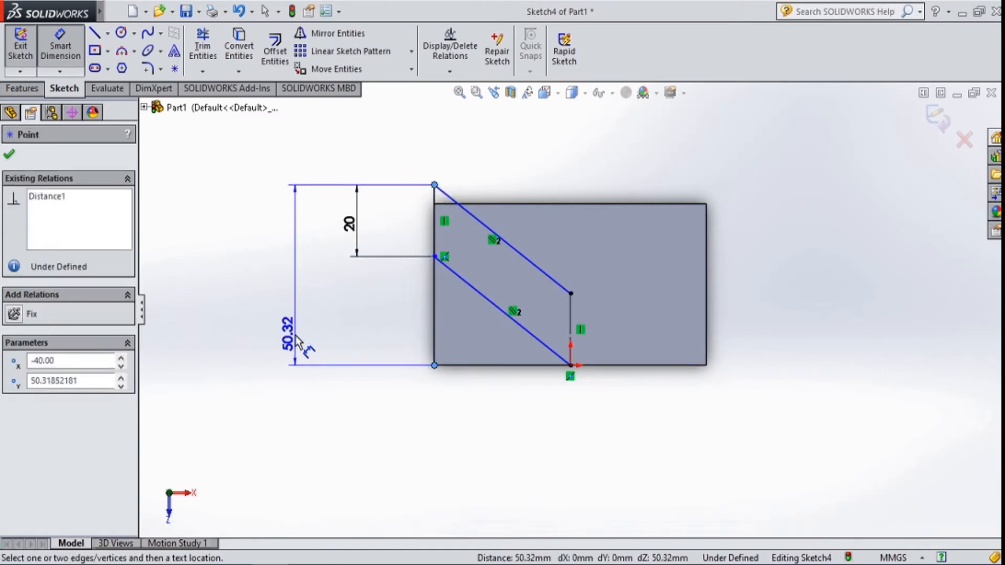
left_click(296, 343)
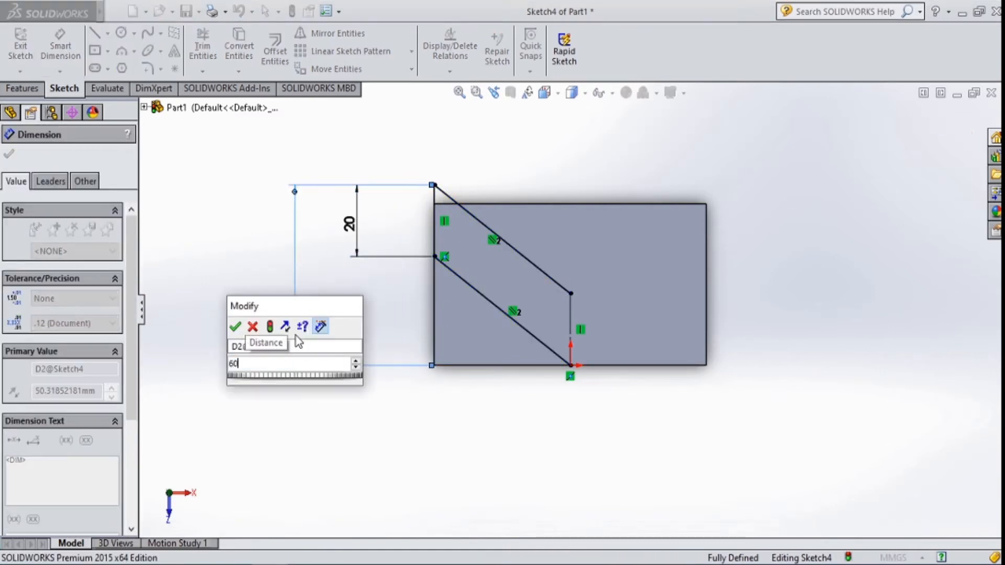
key("Return")
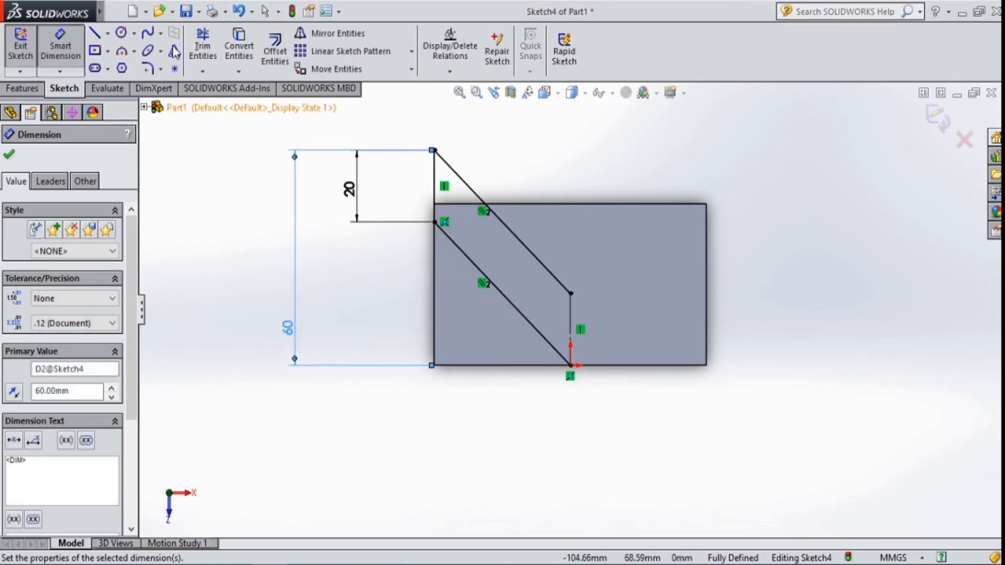
- Mirror the parallelogram's two slanted lines and outer vertical line about the vertical construction line at the origin
left_click(325, 33)
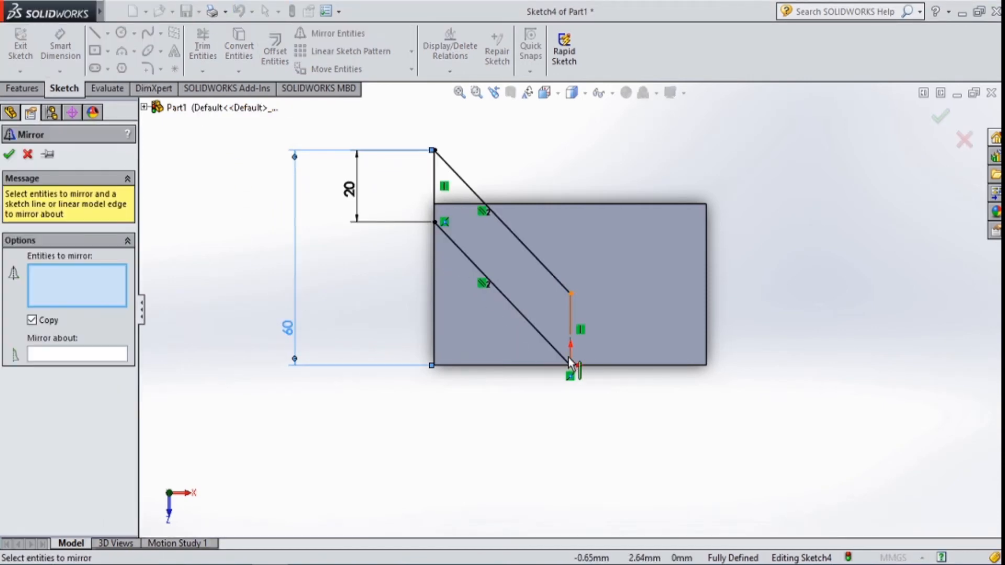
left_click(548, 344)
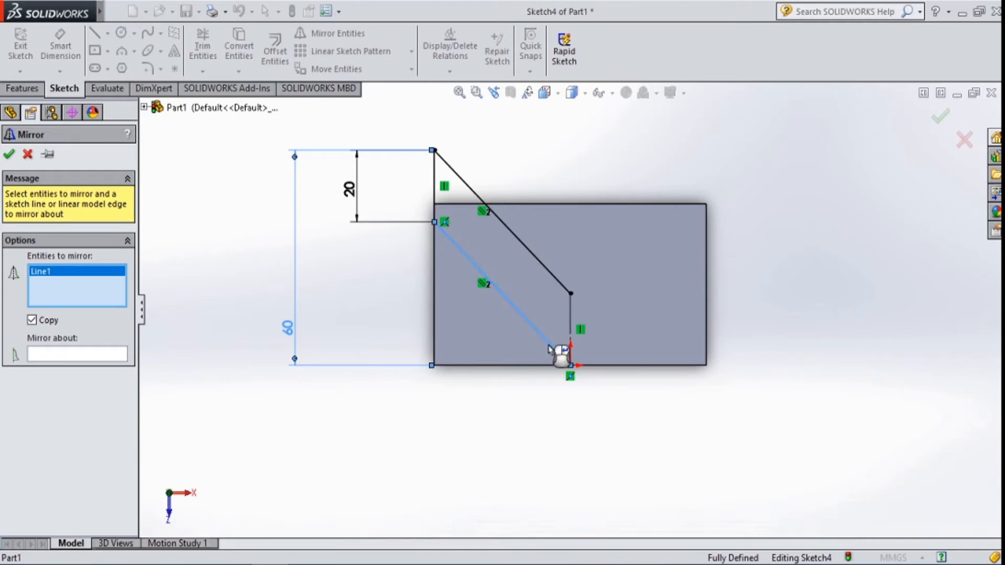
left_click(438, 196)
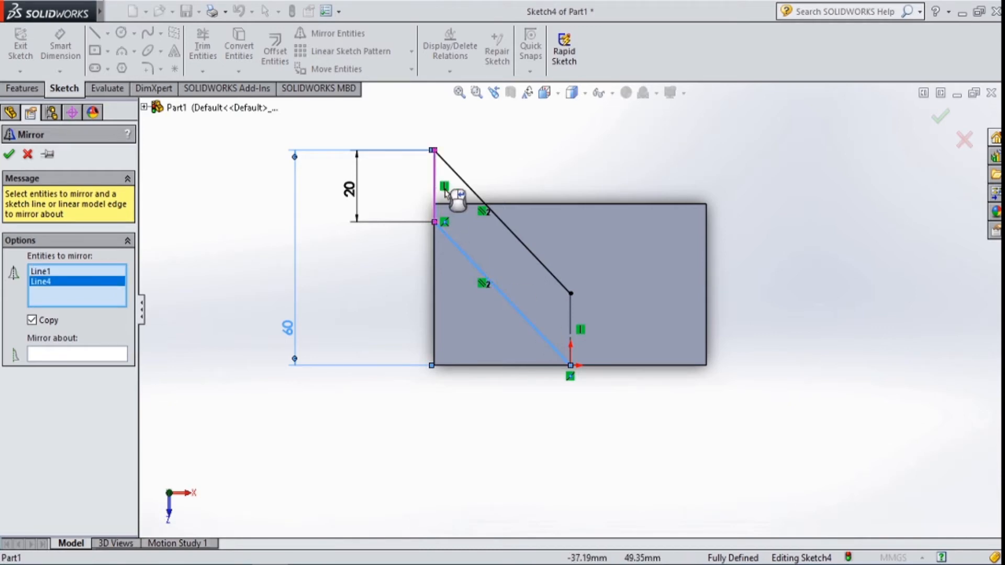
left_click(475, 194)
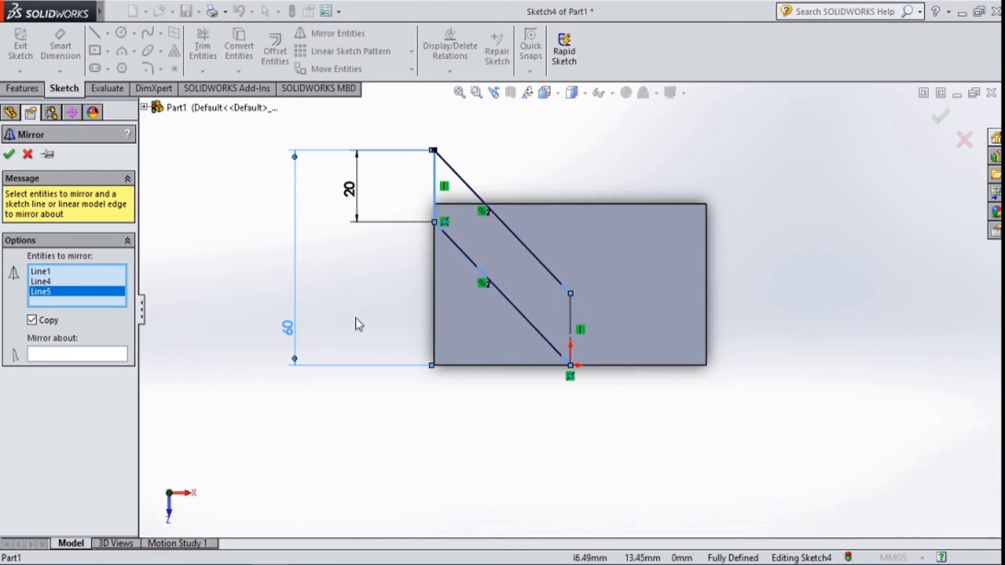
left_click(88, 356)
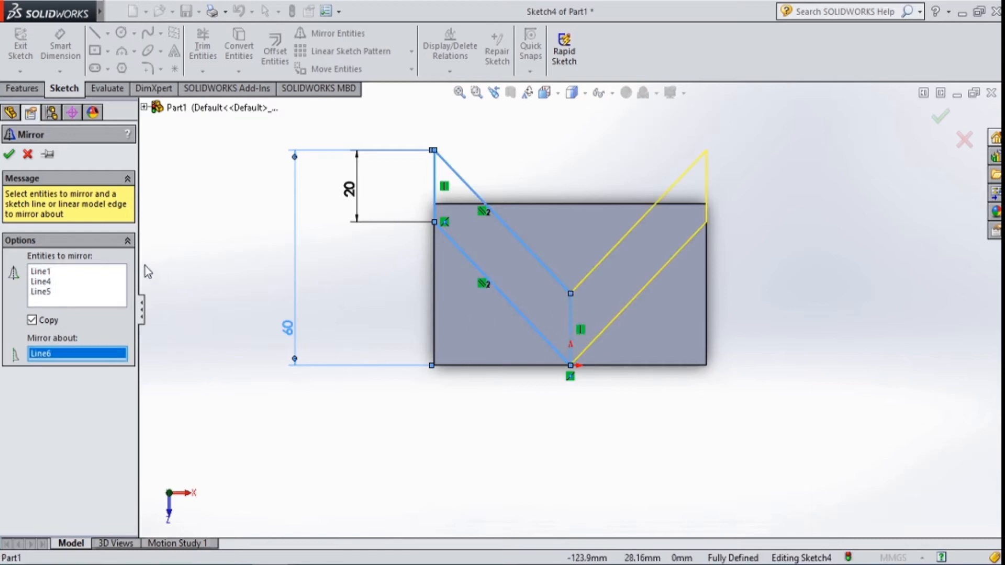
left_click(9, 154)
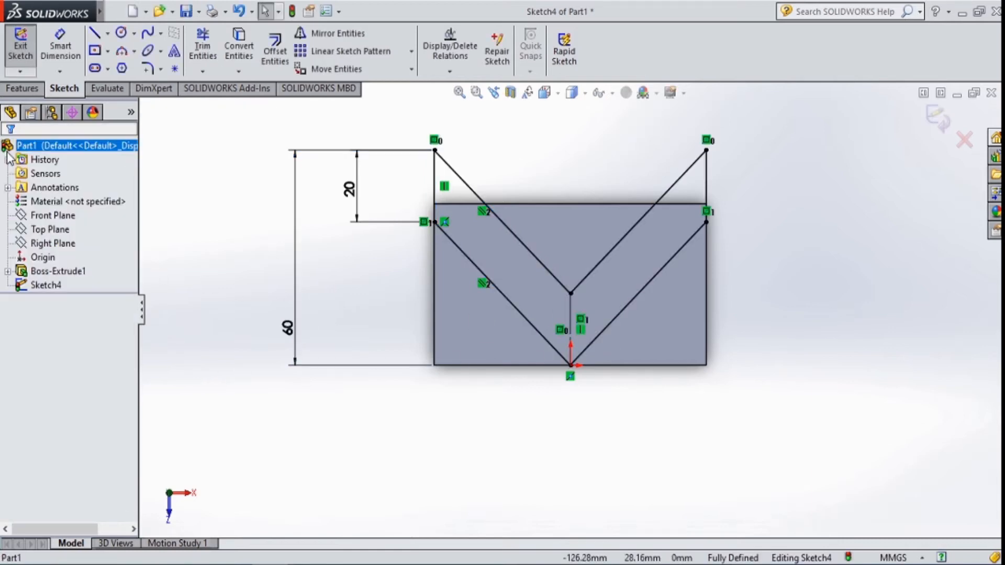
- Start a boss extrusion of the V-shaped sketch with a blind depth of 30 mm in the first direction
left_click(20, 88)
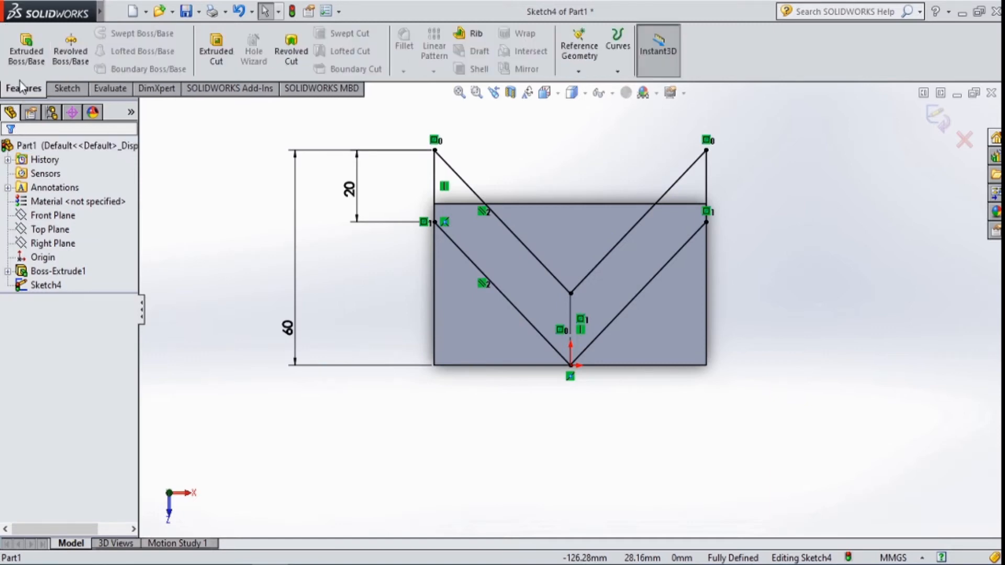
left_click(27, 49)
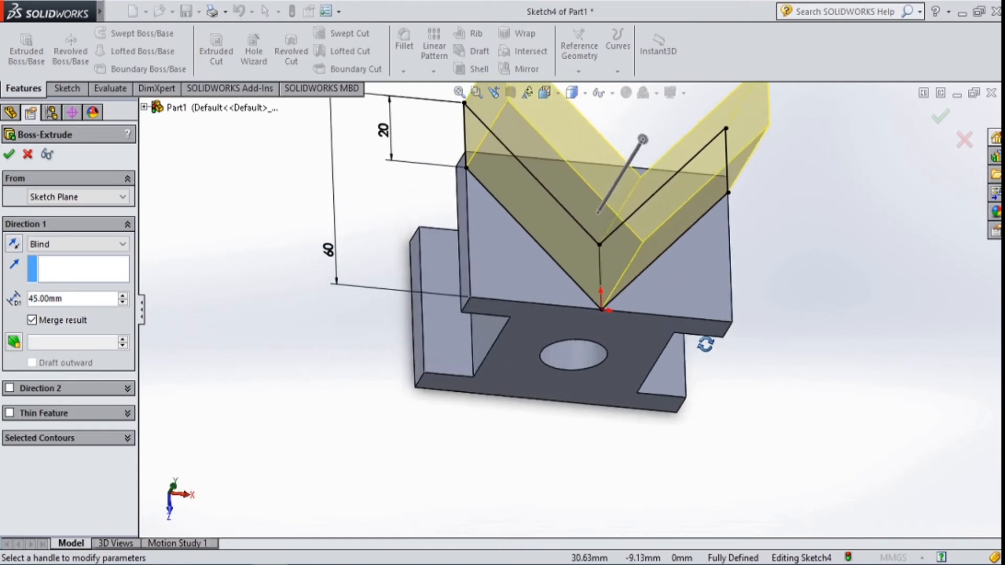
left_click(91, 296)
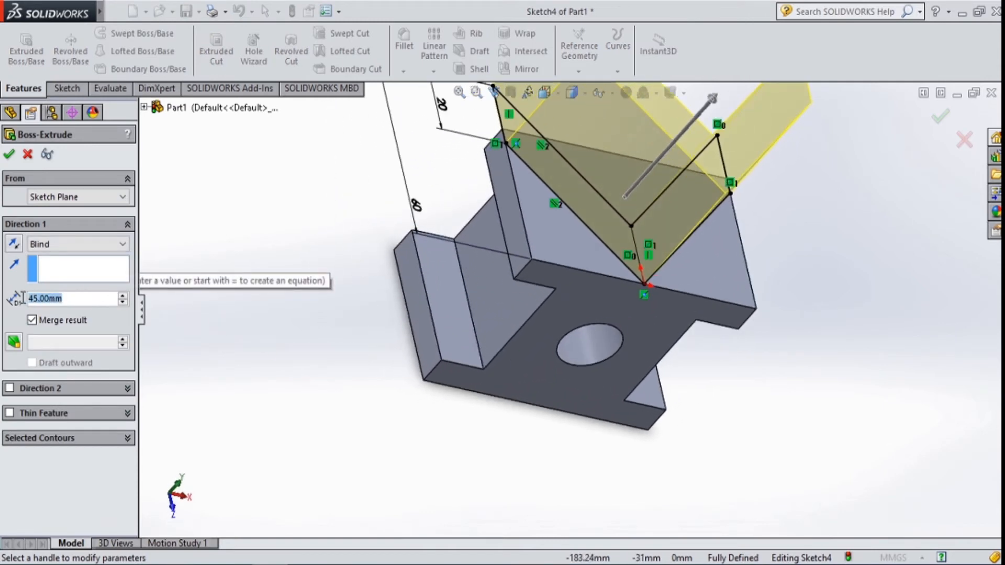
type("30")
key("Return")
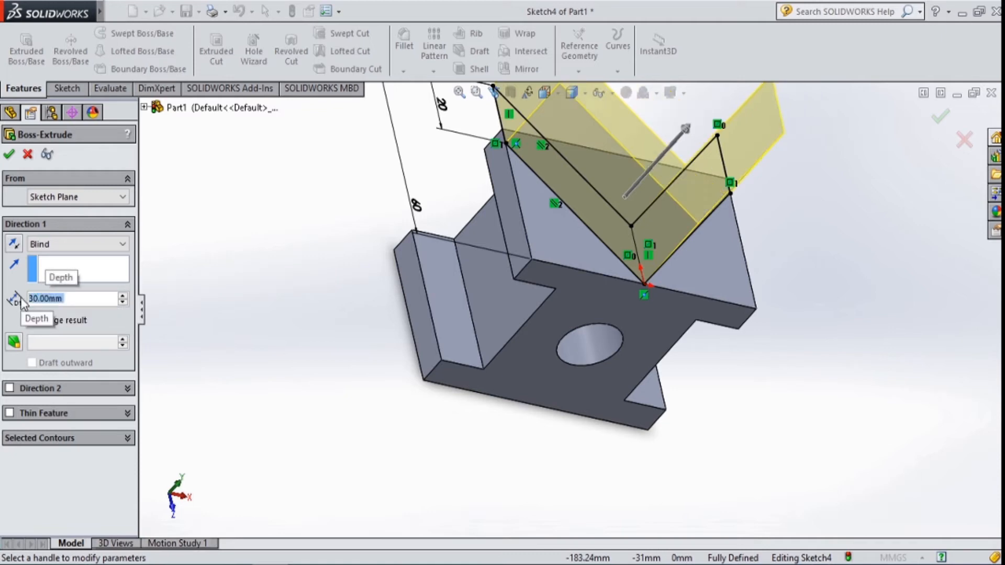
middle_click_drag(147, 333, 164, 339)
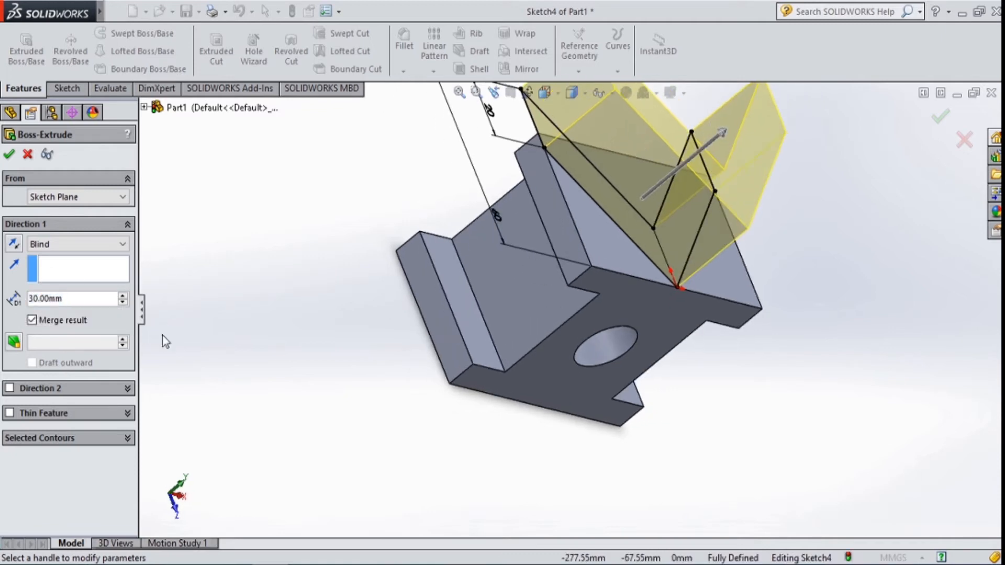
- Add a second blind direction to the extrusion with a depth of 15 mm
left_click(9, 389)
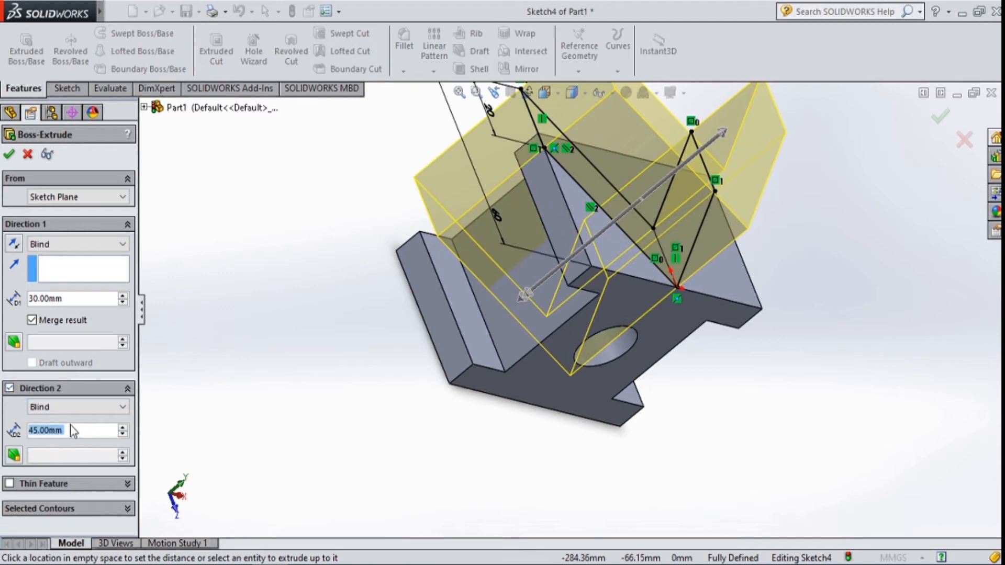
type("1")
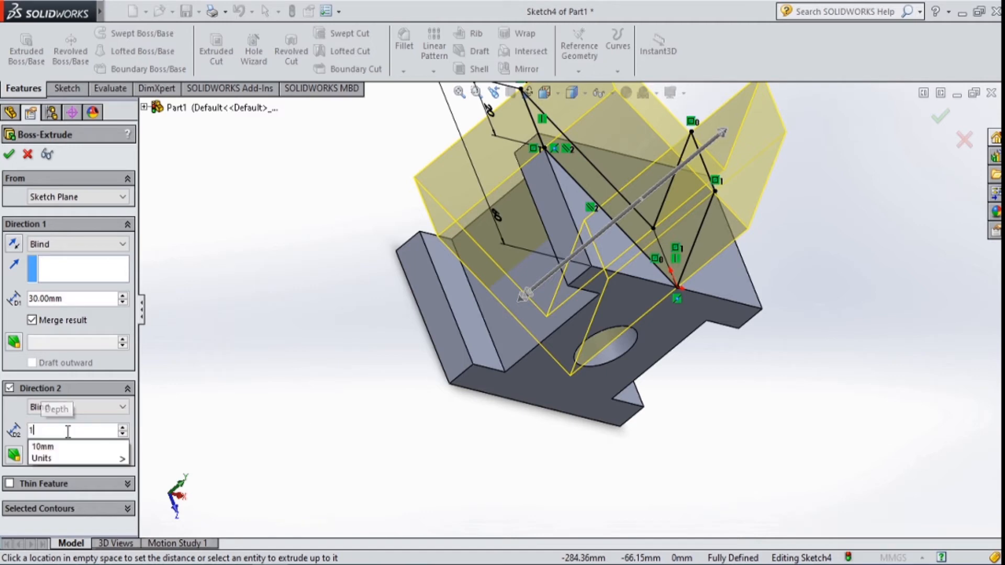
type("5")
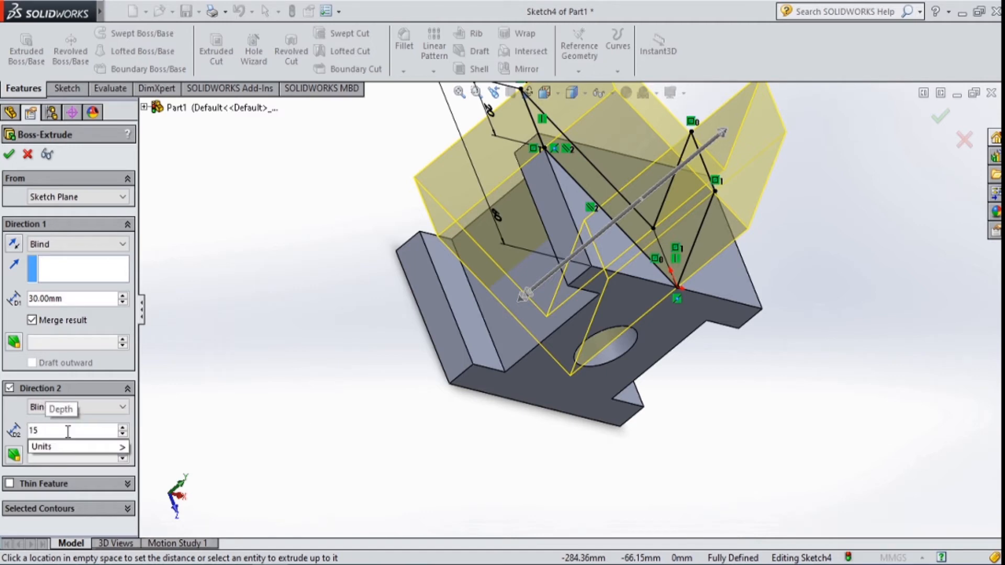
key("Return")
mouse_move(410, 496)
middle_mouse_down()
mouse_move(464, 491)
mouse_move(447, 546)
mouse_move(401, 532)
mouse_move(419, 455)
mouse_move(440, 457)
mouse_move(544, 564)
mouse_move(446, 554)
middle_mouse_up()
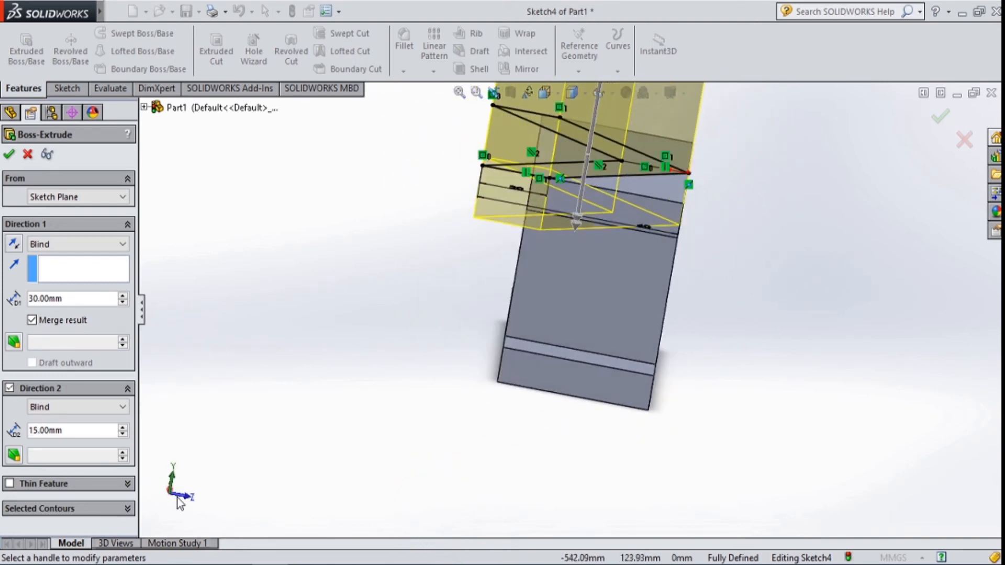
- Set the second direction's depth to 10 mm and complete the V-shaped extrusion
left_click(86, 428)
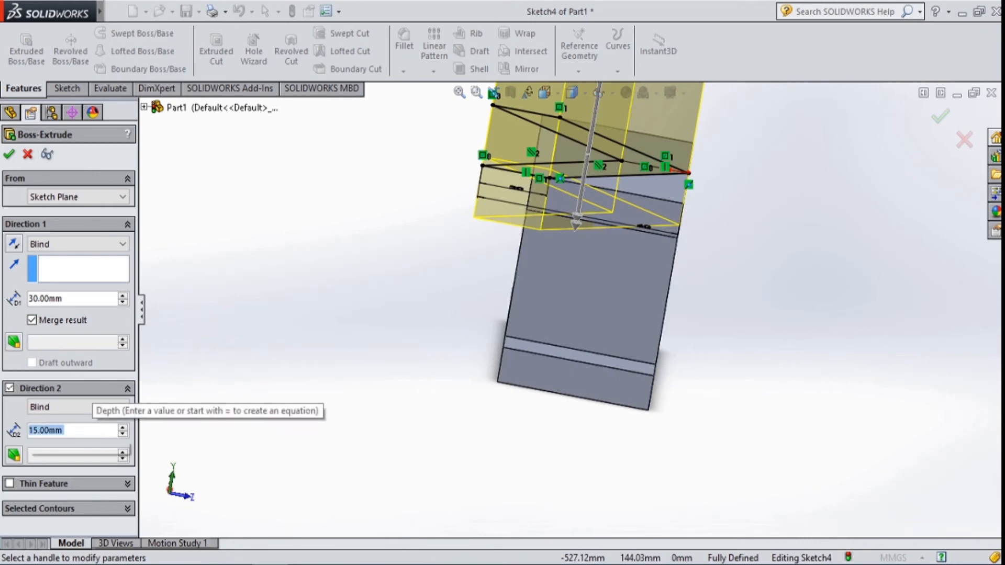
type("10")
key("Return")
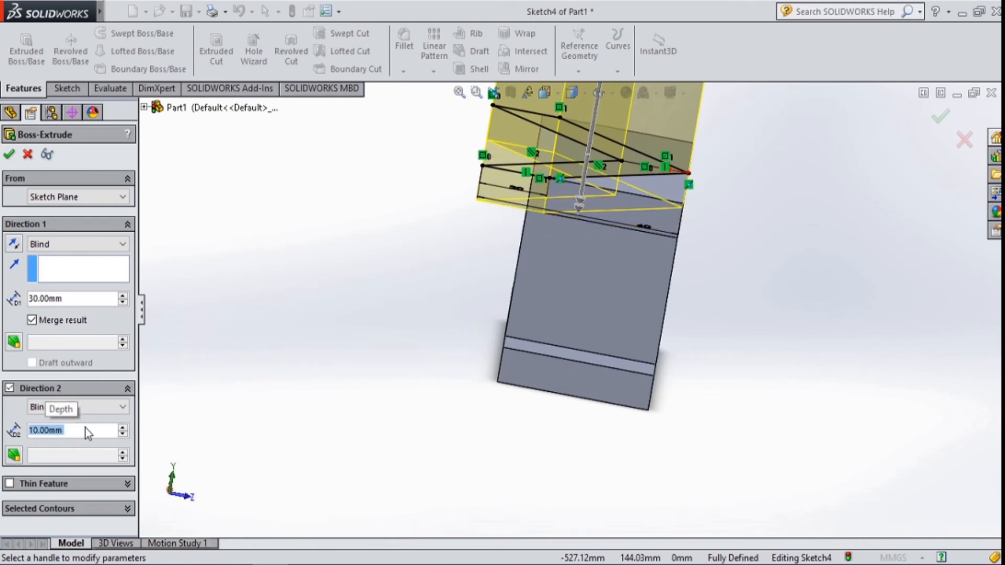
left_click(9, 156)
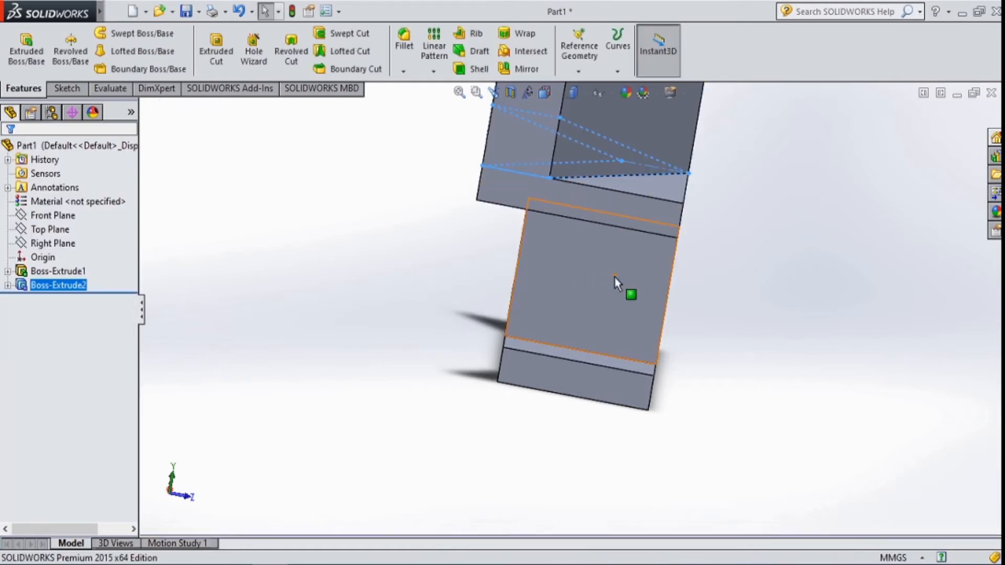
- On the L-shaped side face's plane, sketch a corner rectangle about 31 x 8 mm above the horizontal leg, ending on the part's front edge
middle_click_drag(633, 285, 679, 323)
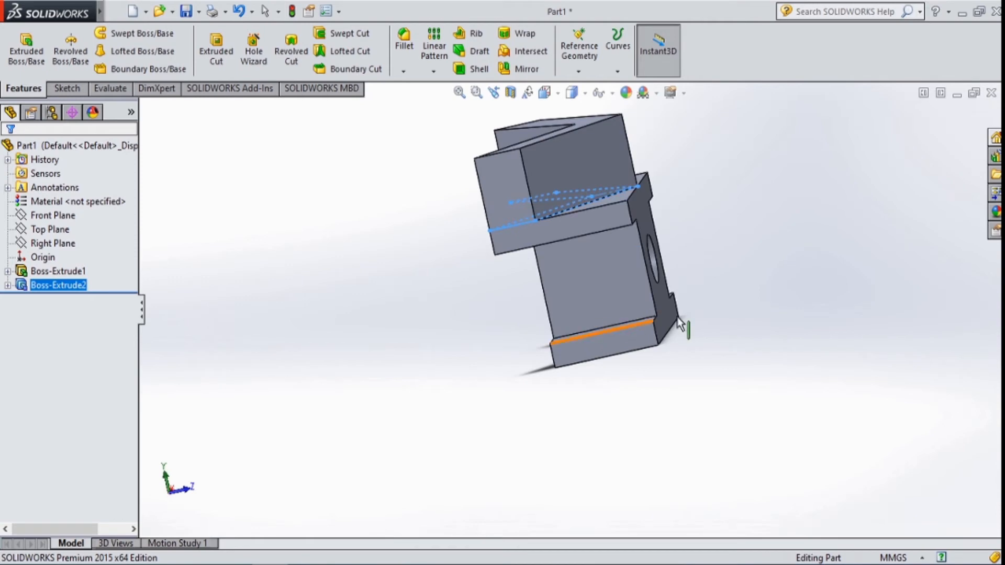
left_click(583, 219)
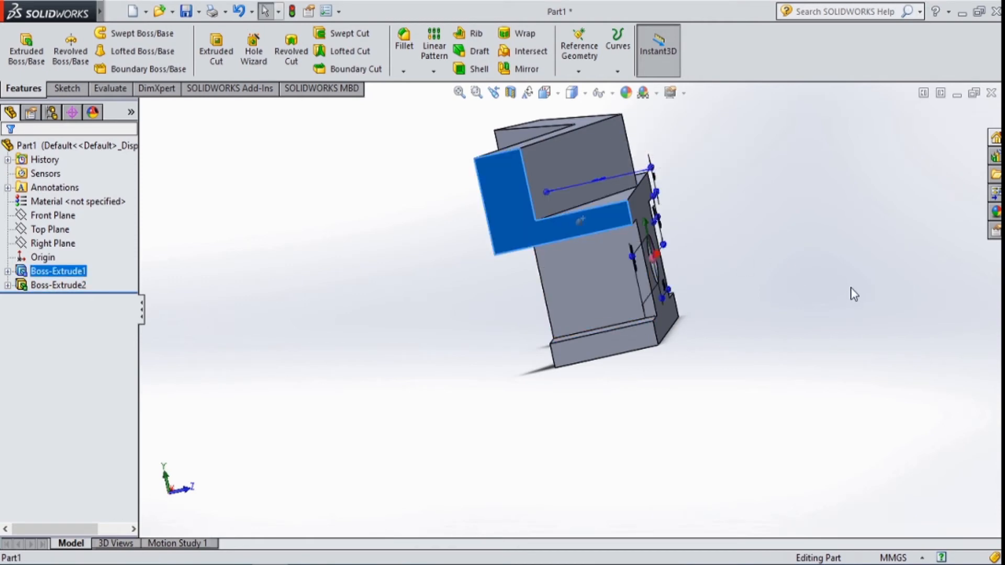
middle_click_drag(850, 287, 838, 306)
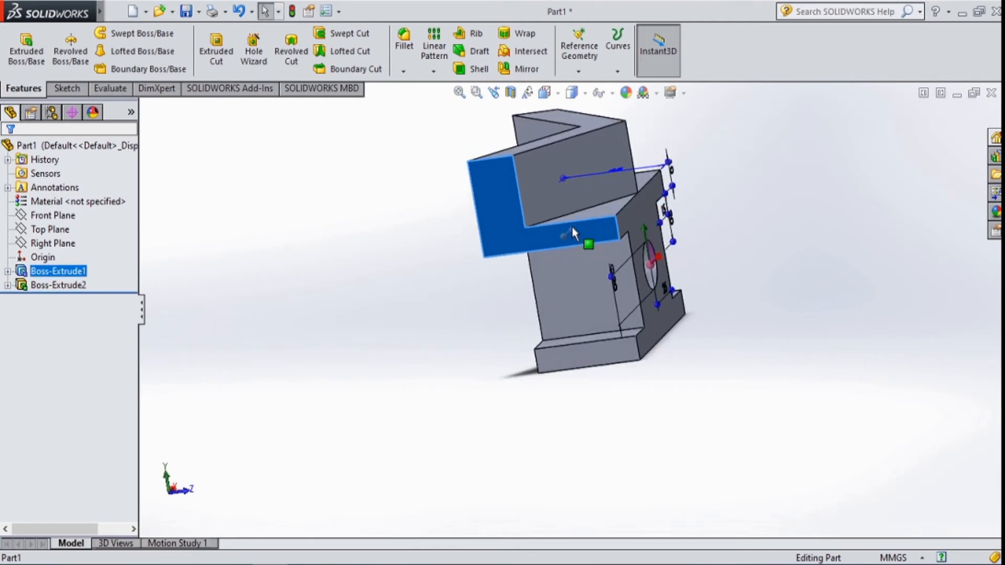
right_click(575, 230)
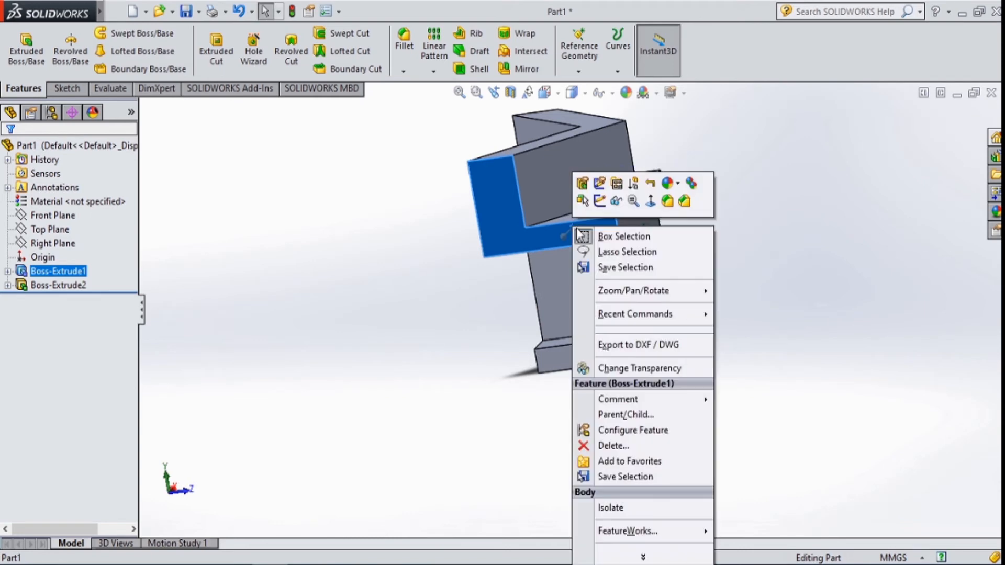
left_click(647, 204)
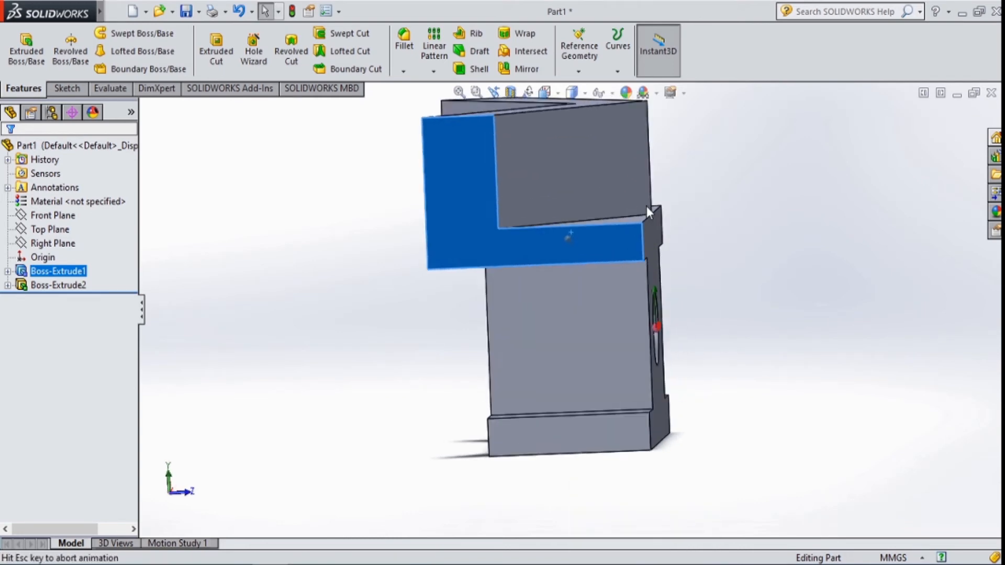
left_click(67, 86)
left_click(107, 51)
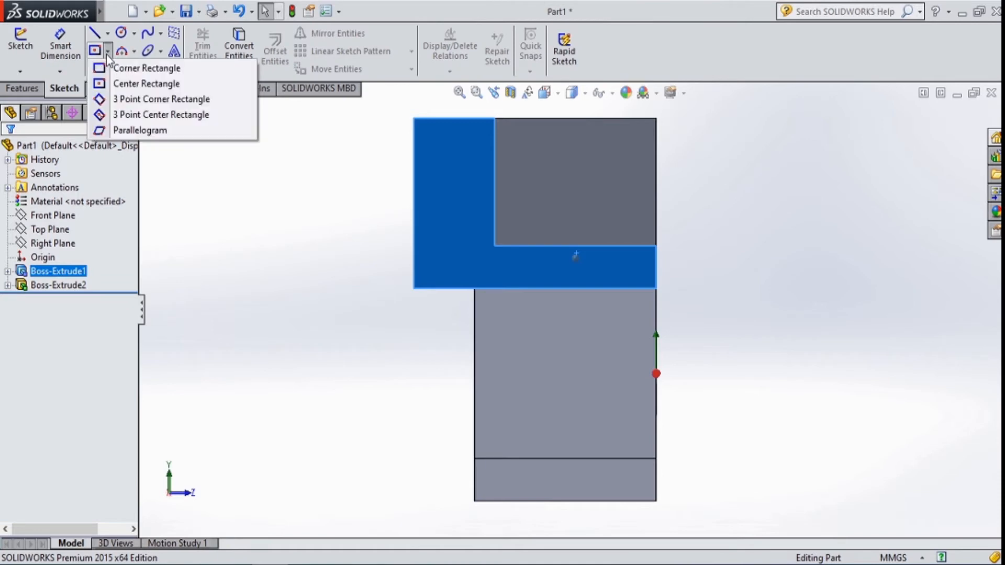
left_click(123, 67)
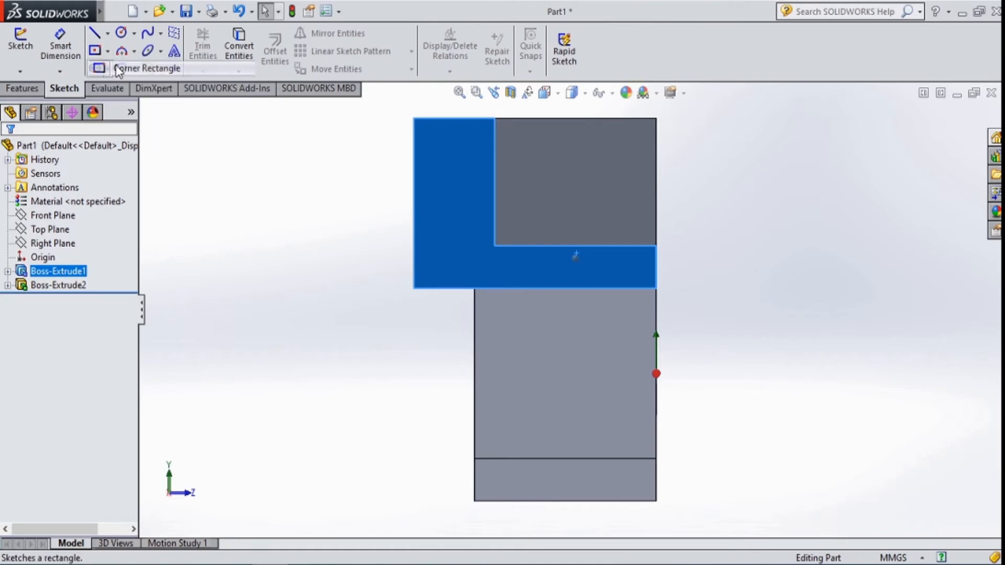
left_click(531, 163)
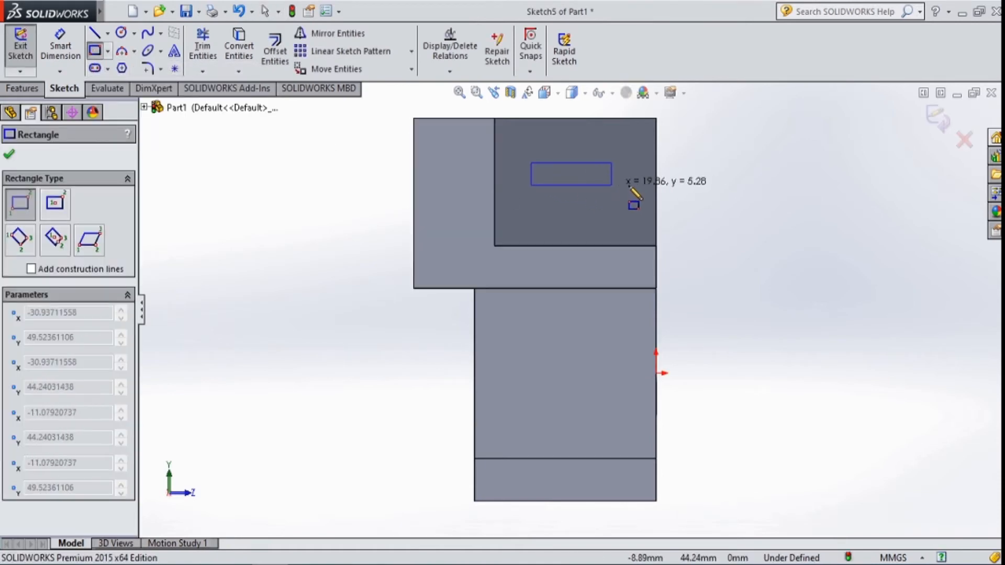
left_click(656, 199)
key("Escape")
- Dimension the rectangle's horizontal length to 28 mm
left_click(70, 44)
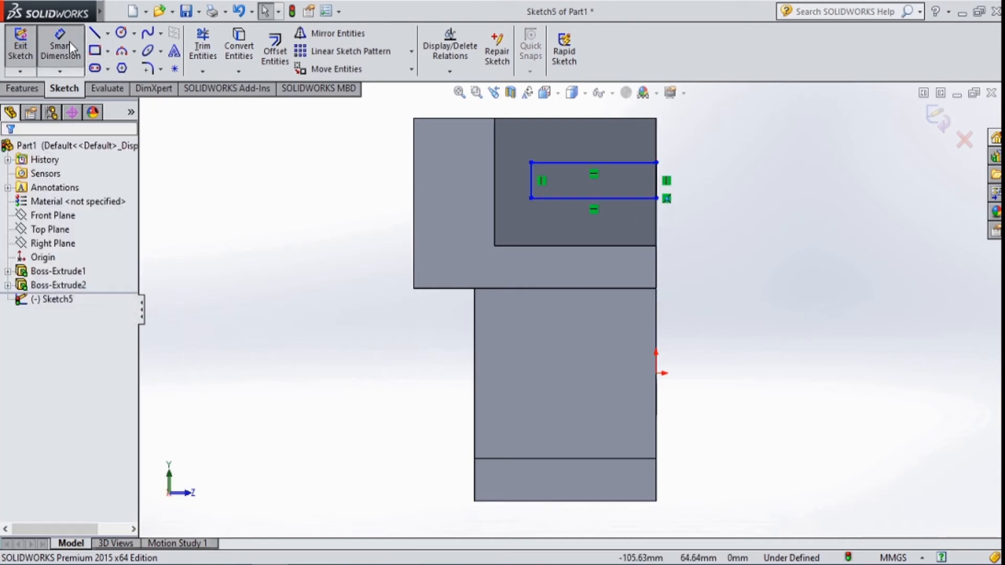
left_click(563, 200)
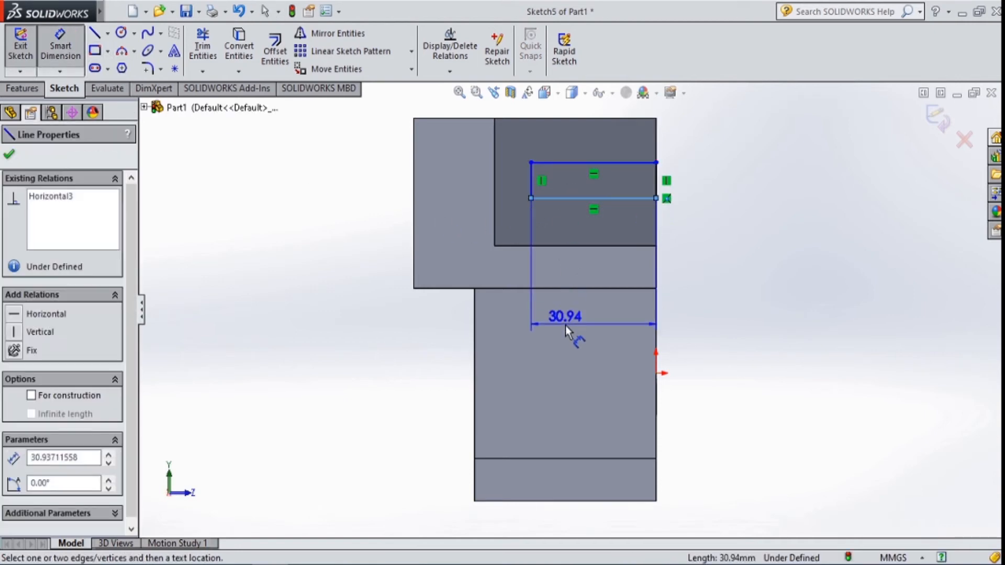
left_click(565, 325)
type("28")
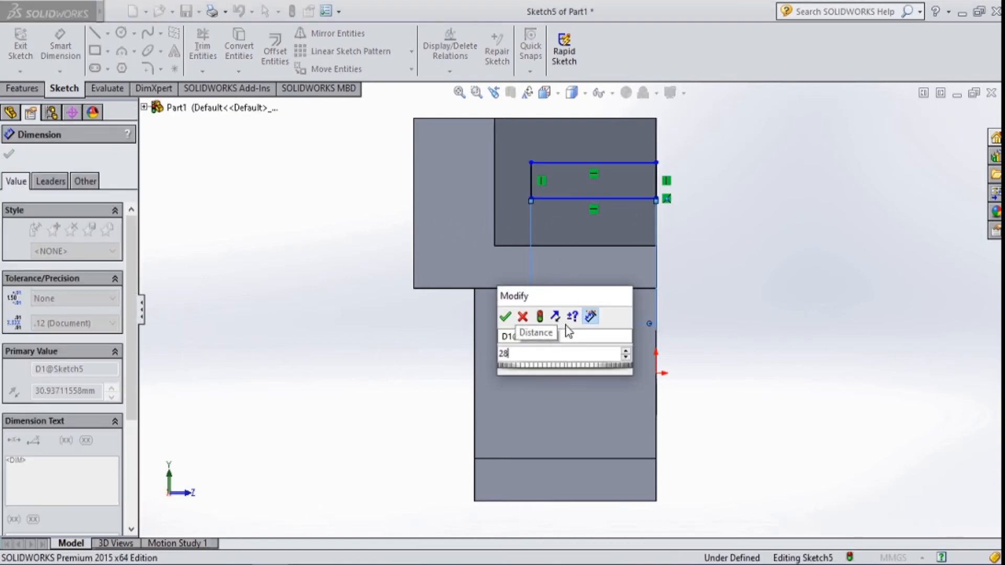
key("Return")
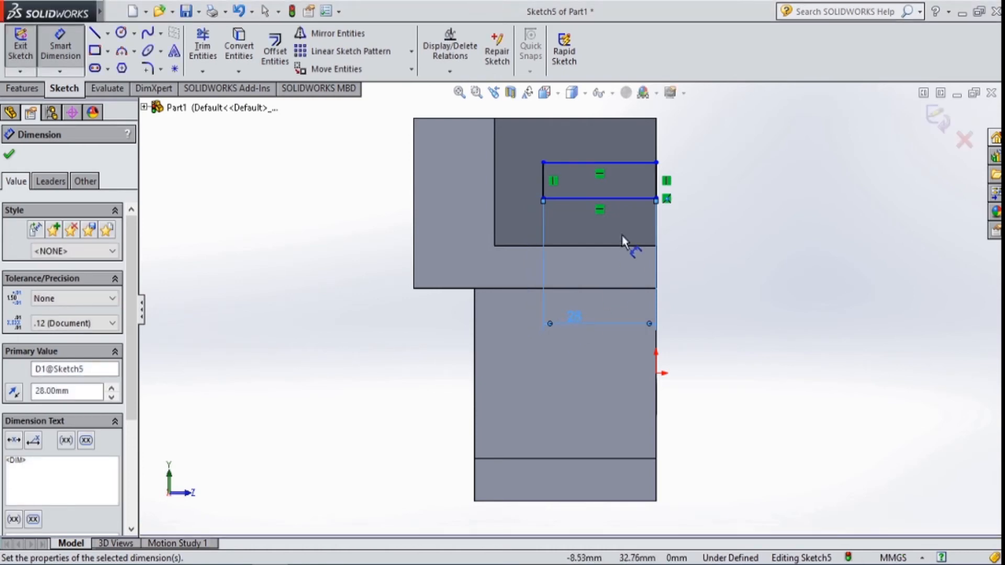
- Dimension the rectangle's height to 10 mm
left_click(658, 184)
left_click(687, 187)
type("10")
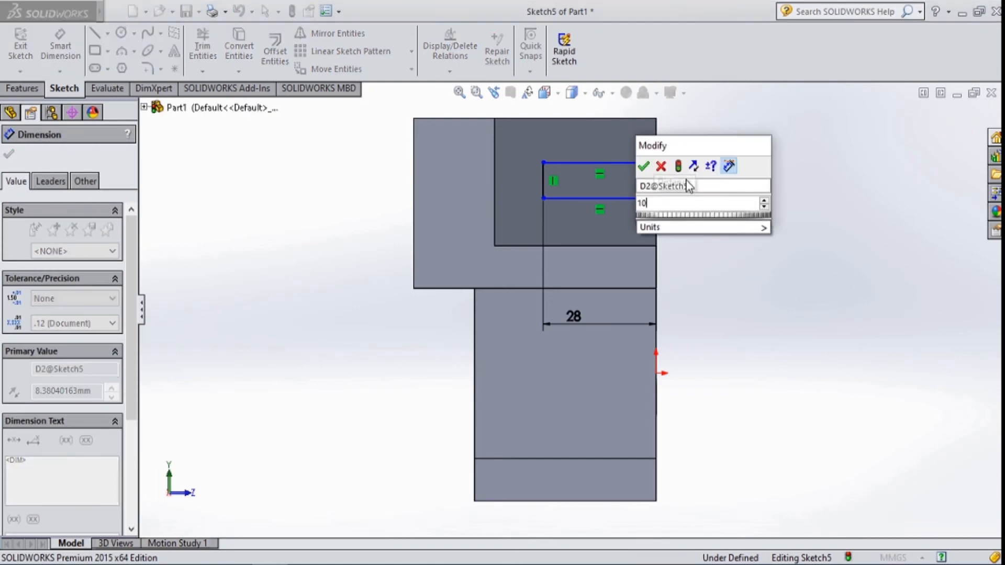
key("Return")
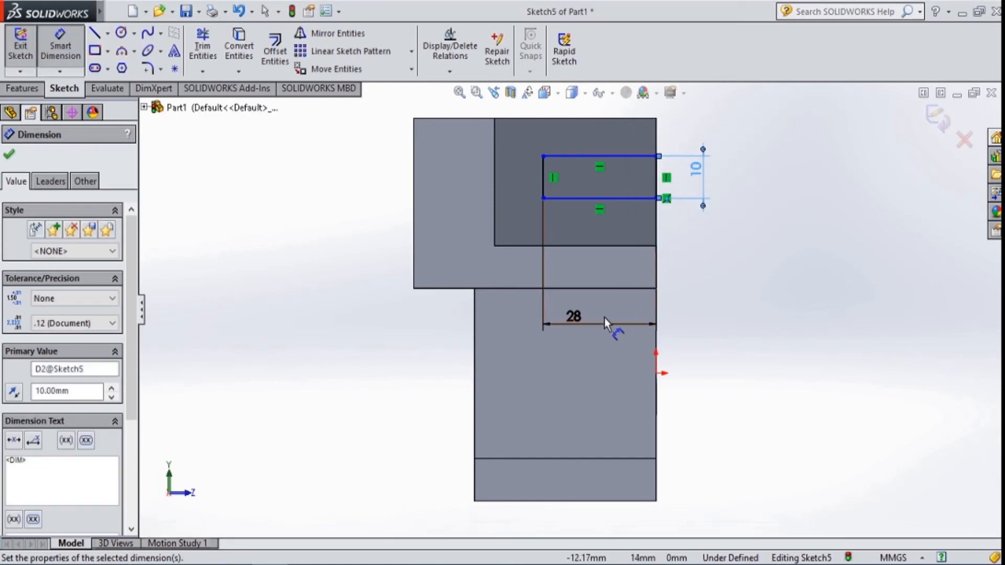
- Dimension the distance from the rectangle's lower line to the upper edge of the L-shaped face's horizontal leg as 10 mm
left_click(618, 198)
left_click(622, 245)
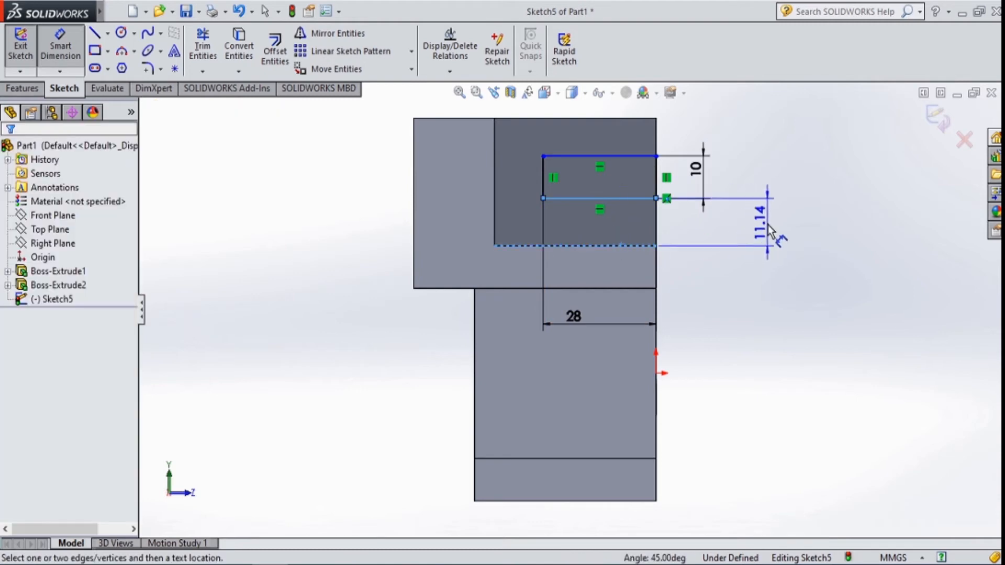
left_click(768, 230)
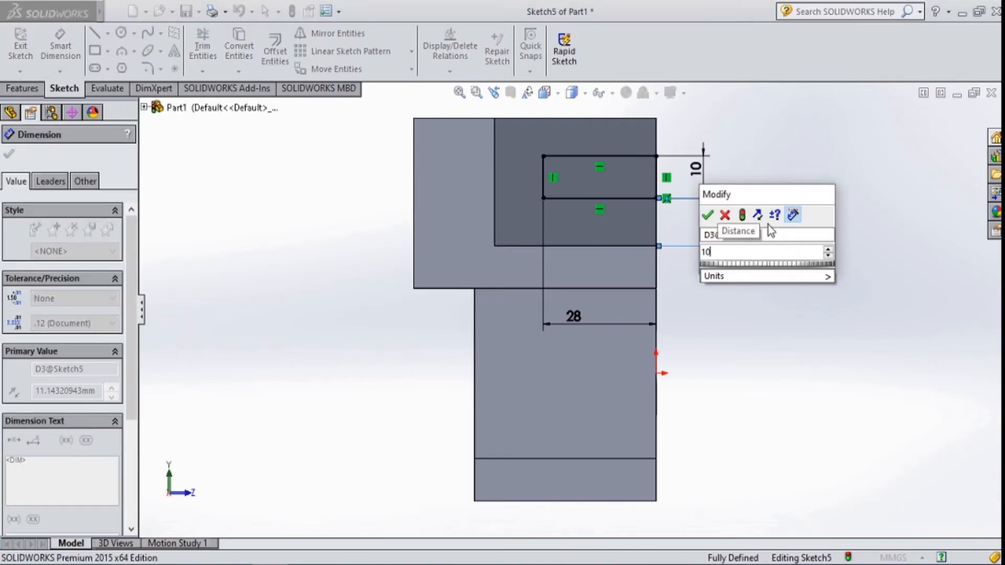
type("10")
key("Return")
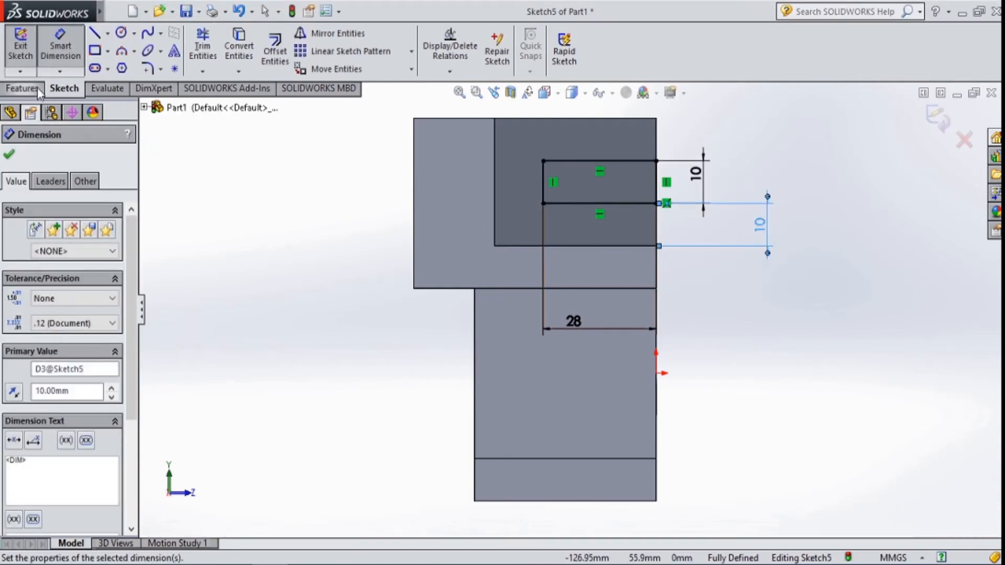
- Sketch a circle about 13.4 mm in diameter on the block's web, below the dimensioned rectangle
left_click(23, 88)
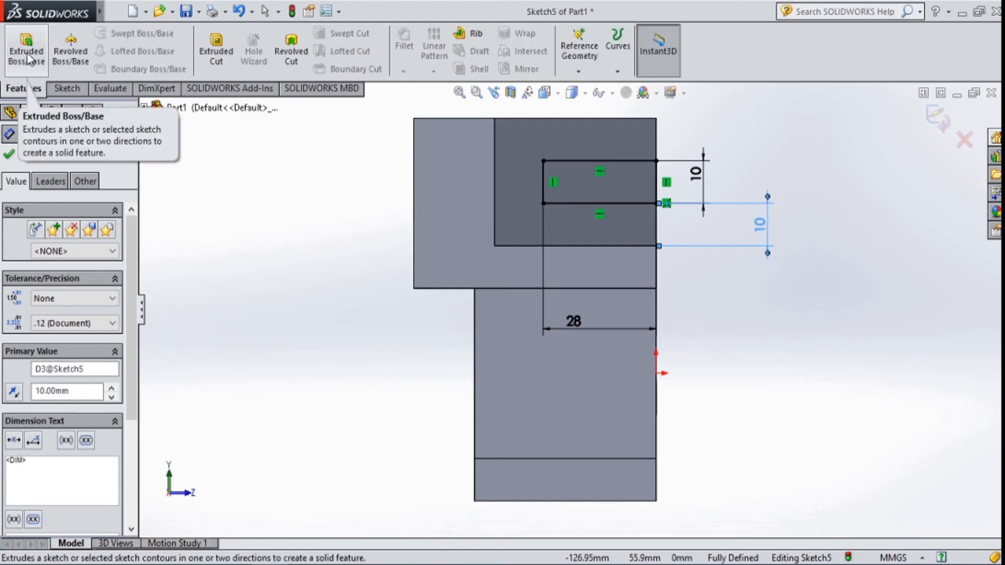
left_click(64, 89)
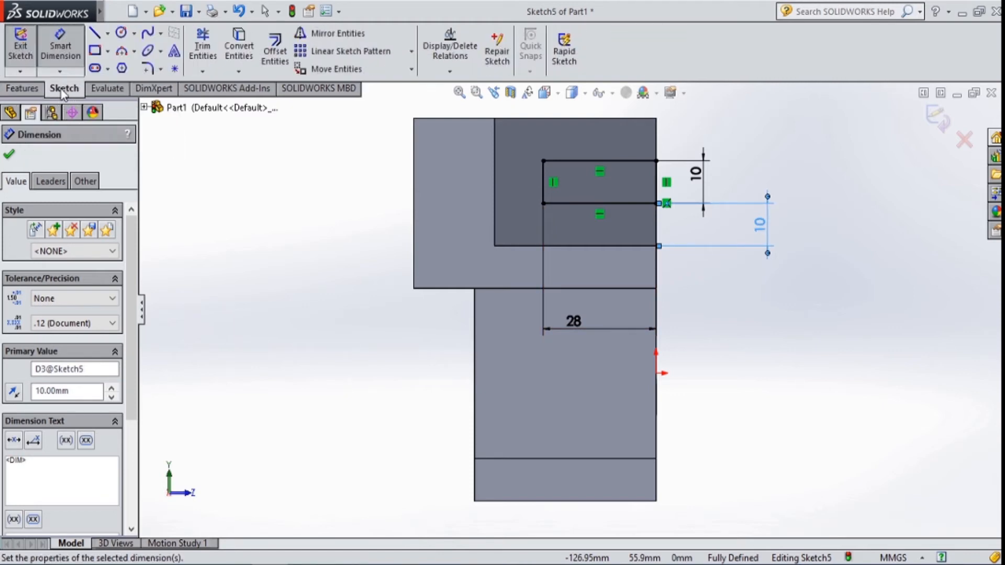
left_click(122, 34)
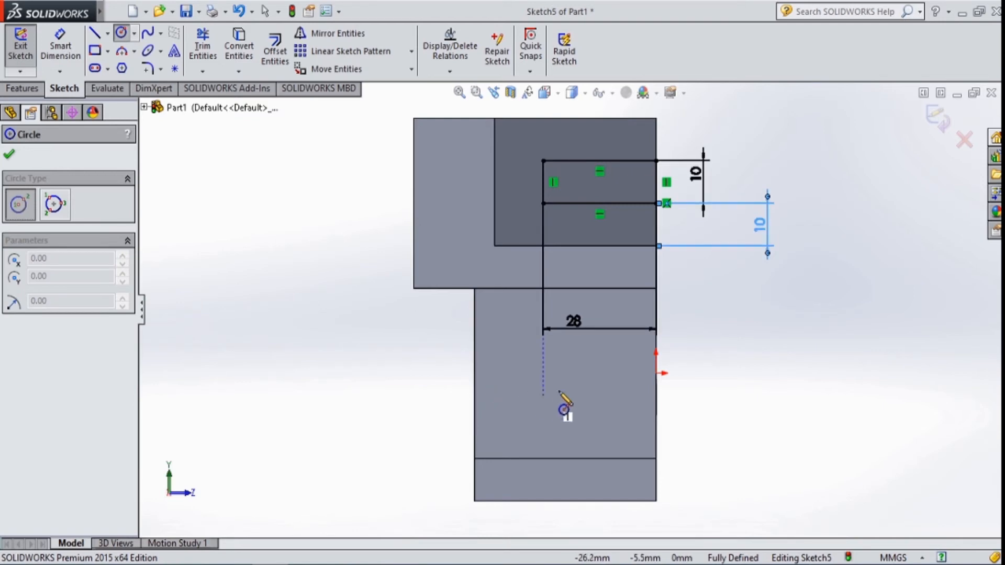
left_click_drag(563, 382, 579, 403)
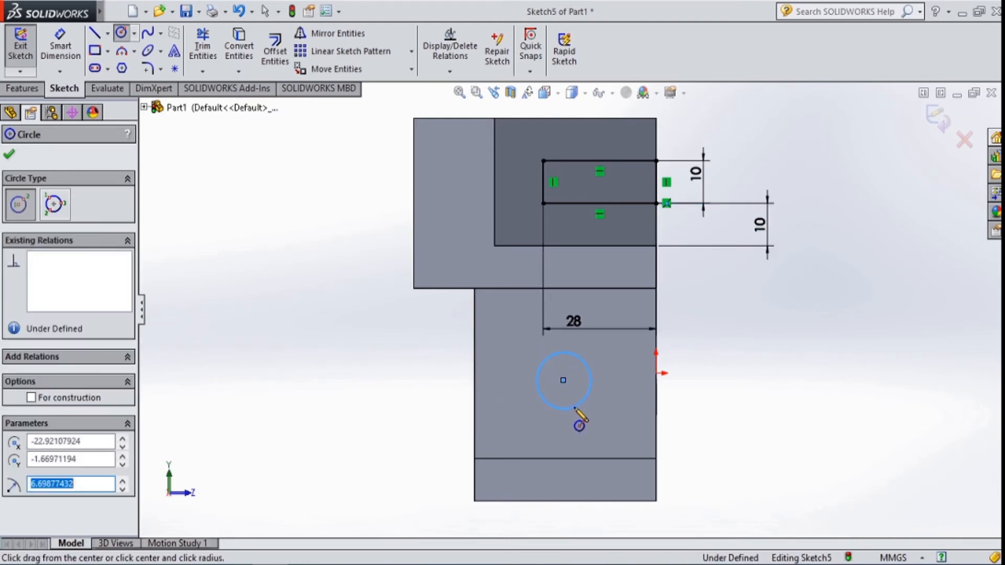
- Dimension the horizontal distance between the circle's centre and the origin as 25 mm
left_click(27, 92)
left_click(61, 91)
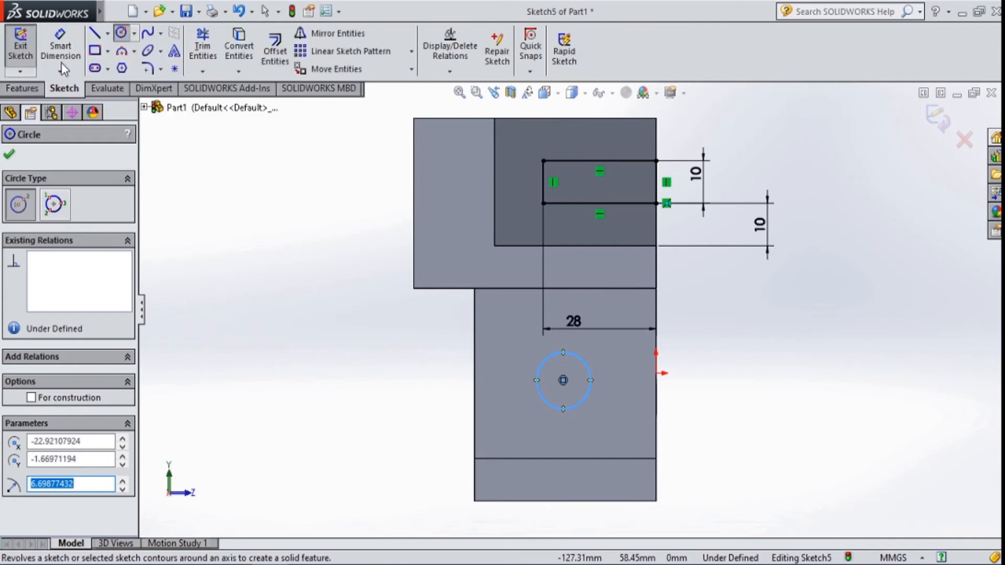
left_click(61, 60)
left_click(563, 381)
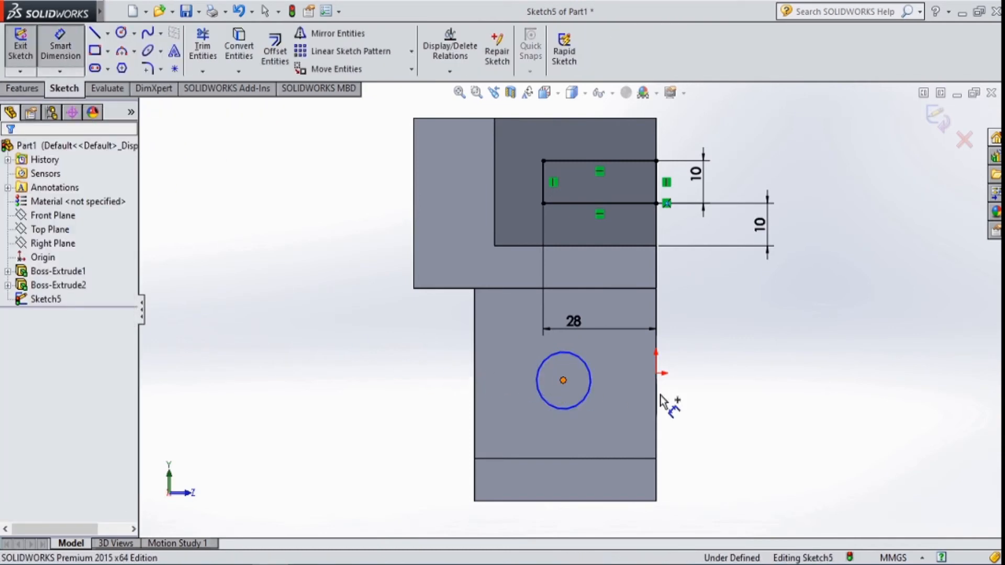
left_click(656, 374)
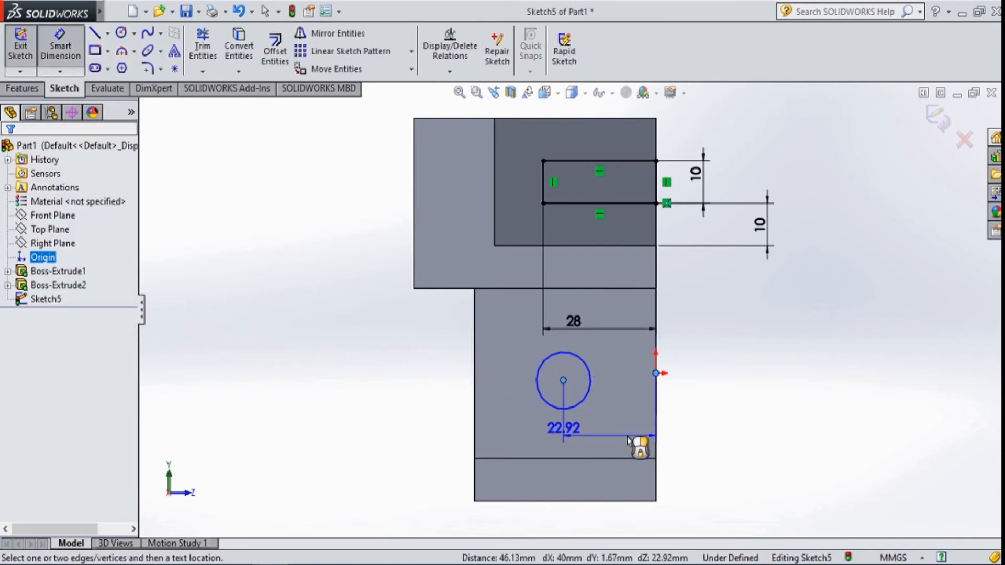
left_click(617, 526)
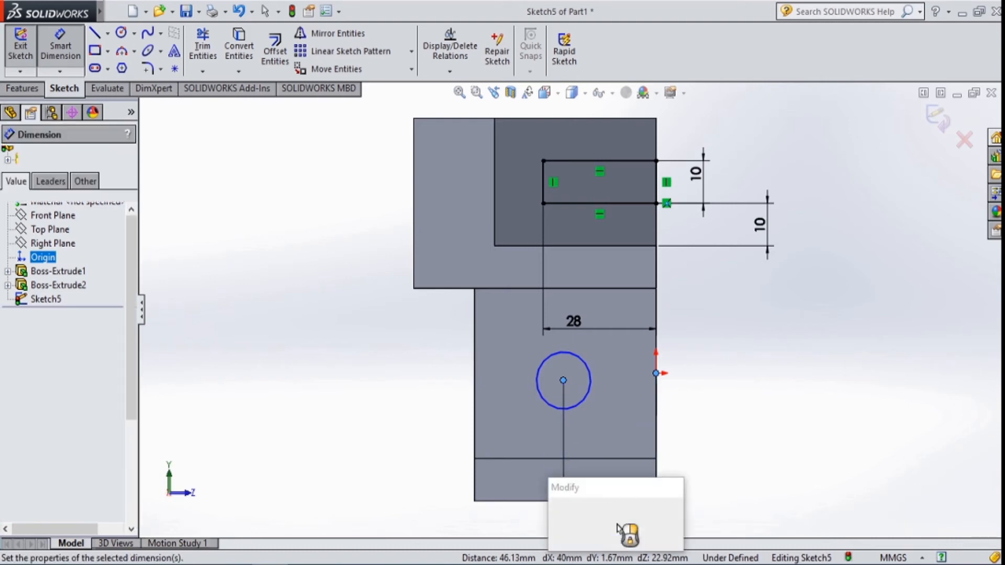
type("25")
key("Return")
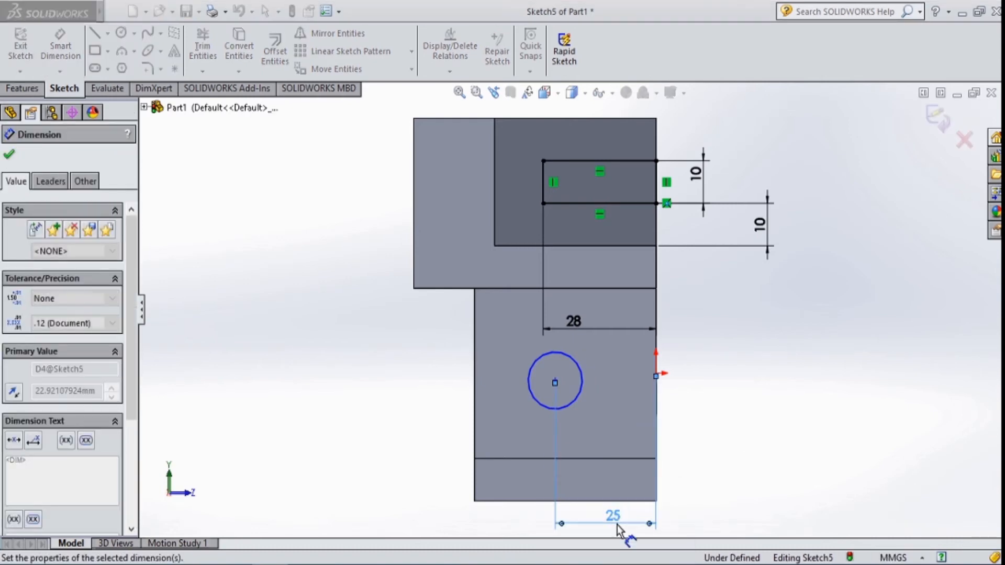
- Dimension the circle's diameter to 10 mm
left_click(580, 397)
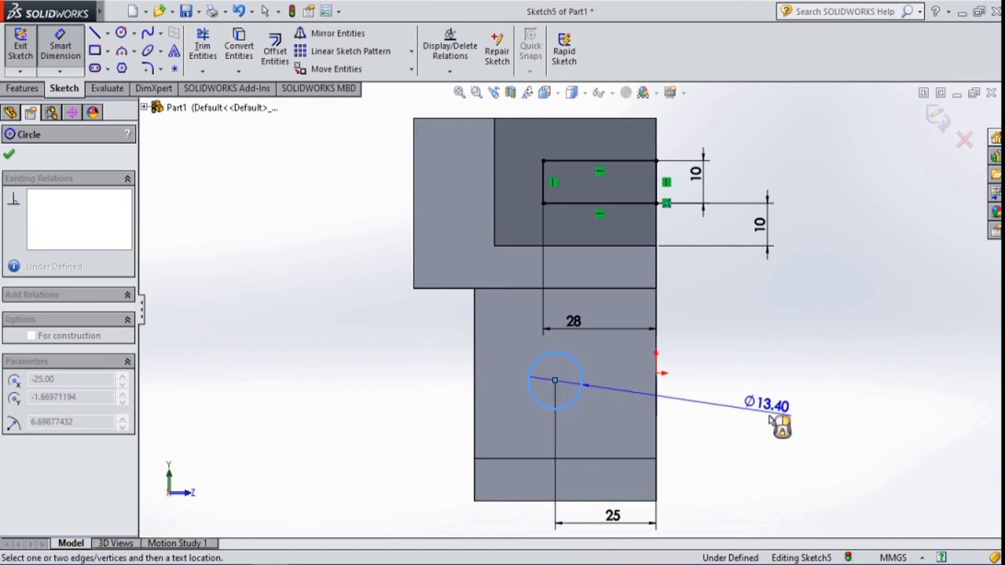
left_click(774, 422)
type("2")
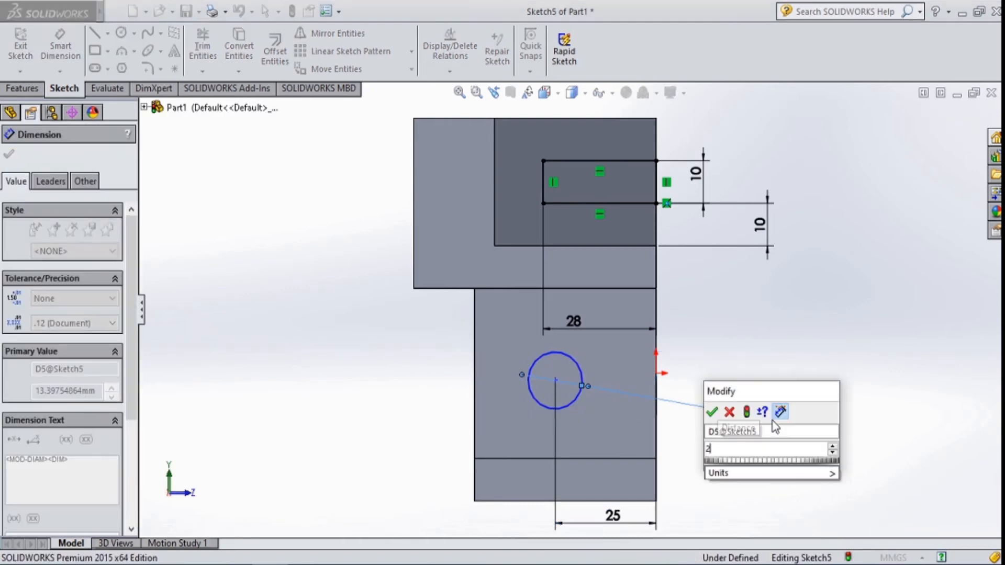
type("5")
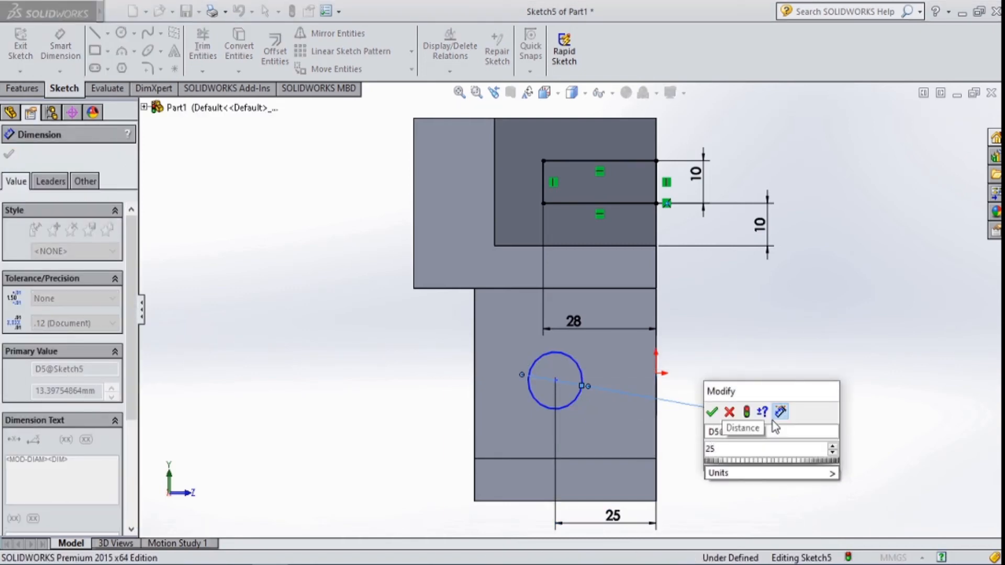
key("BackSpace")
key("BackSpace")
type("10")
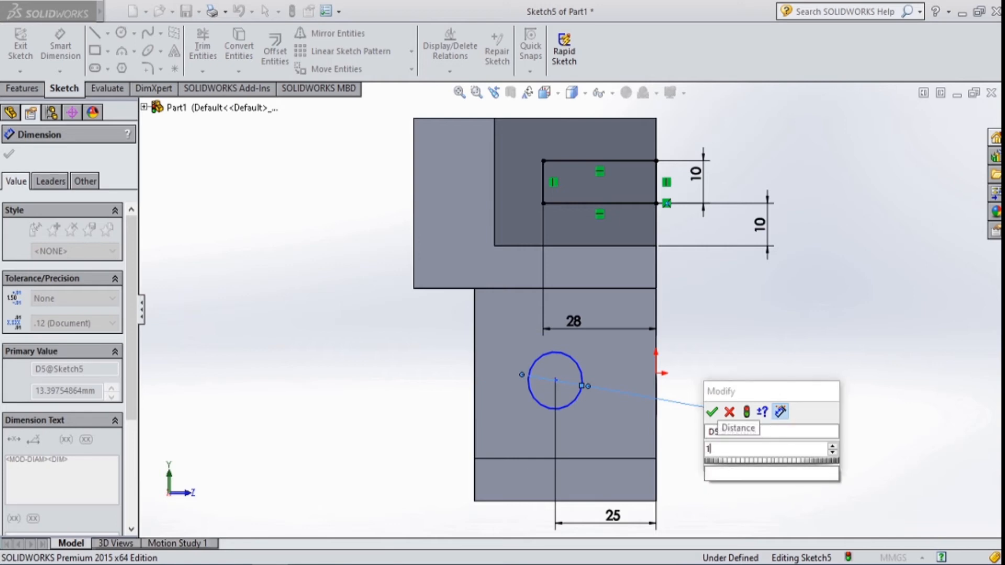
key("Return")
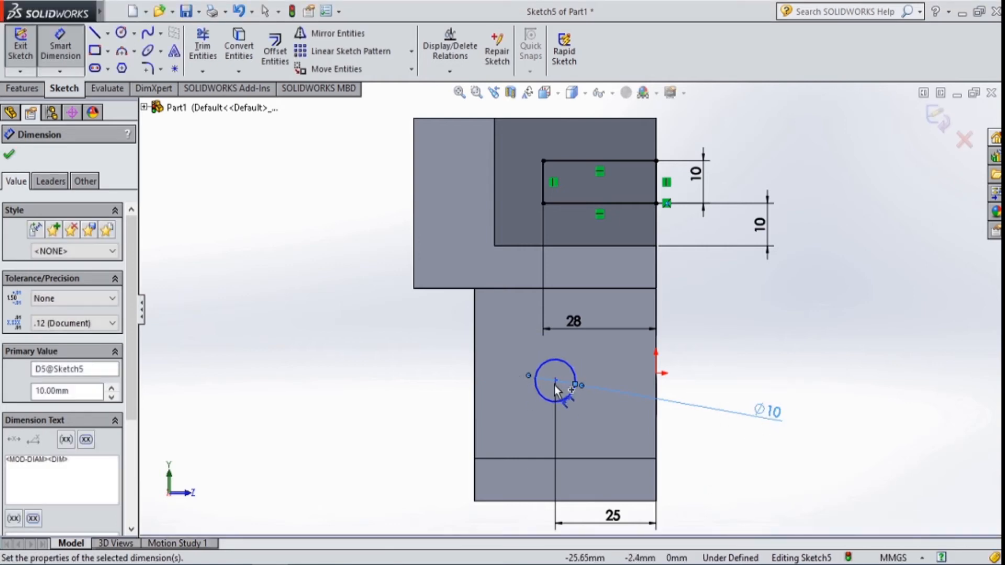
- Dimension the vertical distance from the circle's centre to the upper flange's underside edge as 20 mm
left_click(555, 381)
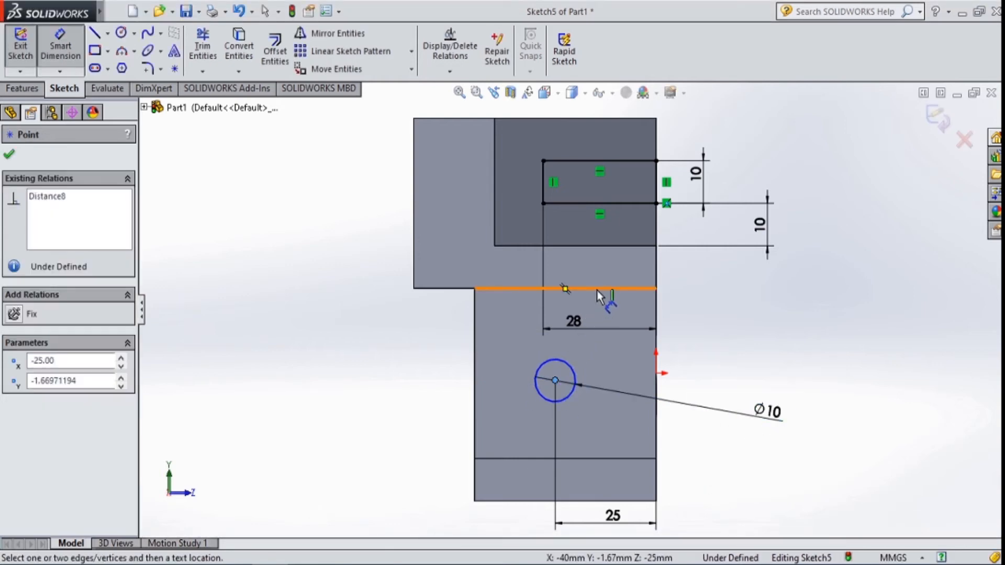
left_click(596, 289)
left_click(728, 327)
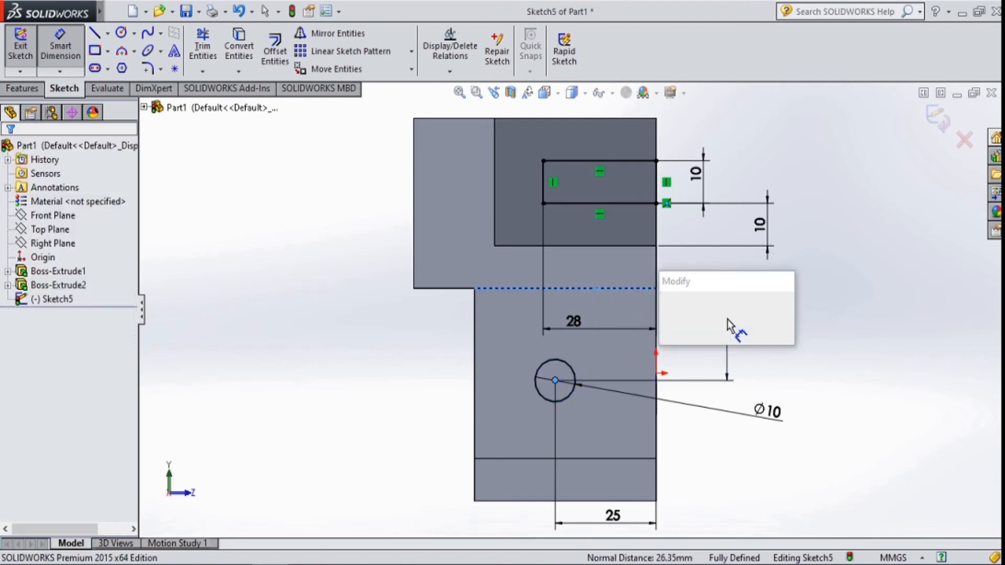
type("20")
key("Return")
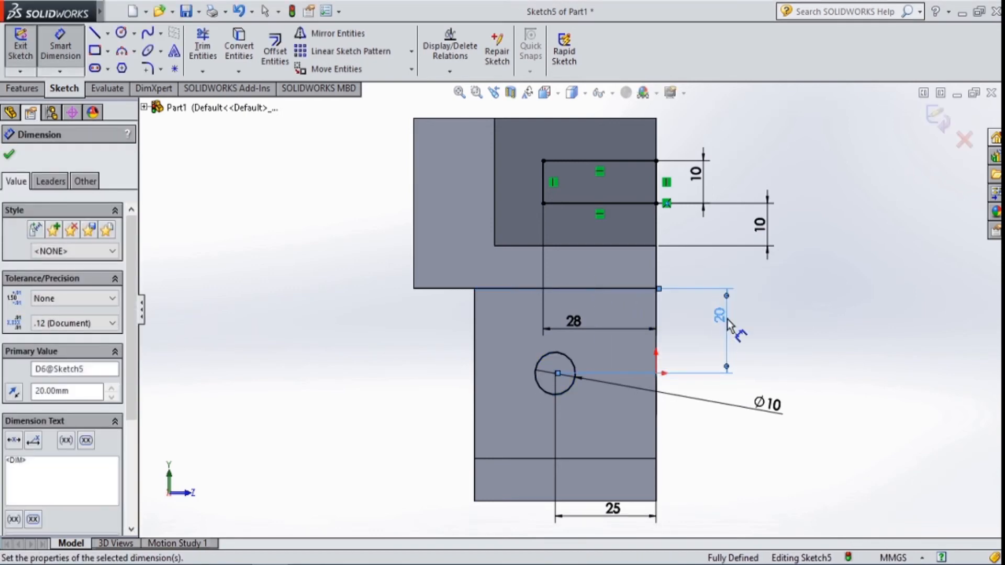
- Cut the rectangle and the 10 mm circle through the whole part with an Extruded Cut set to Through All
left_click(23, 88)
left_click(216, 51)
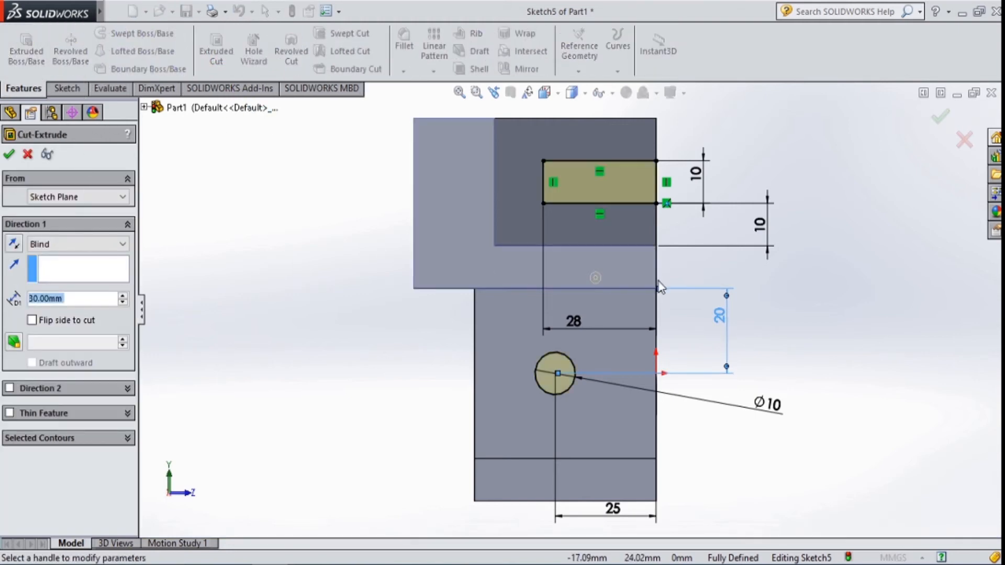
left_click(114, 247)
left_click(107, 269)
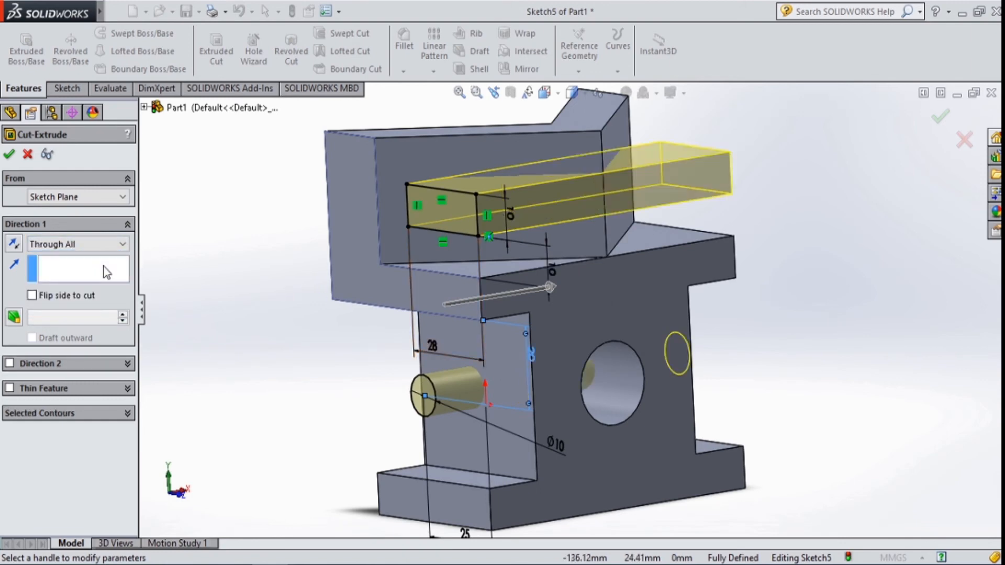
left_click(10, 154)
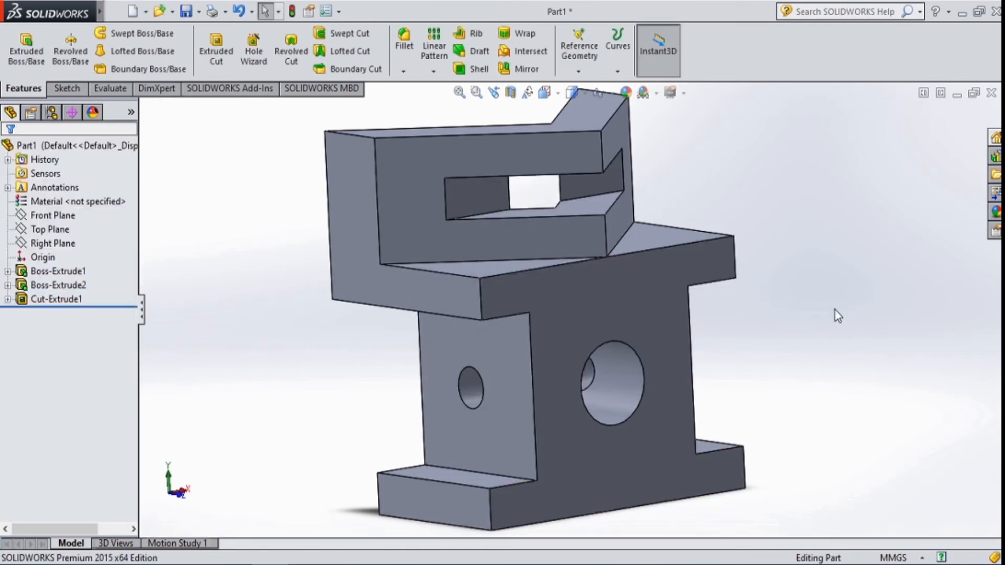
- On the front I-shaped face, sketch a circle with a radius of about 16 mm centred on the origin, around the existing hole
middle_click_drag(834, 314, 738, 373)
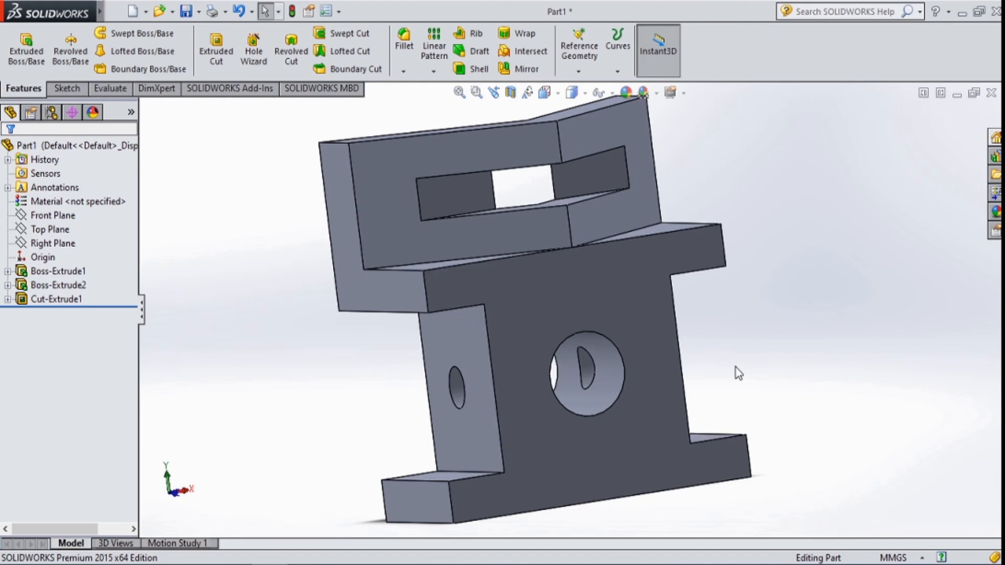
left_click(646, 382)
left_click(754, 333)
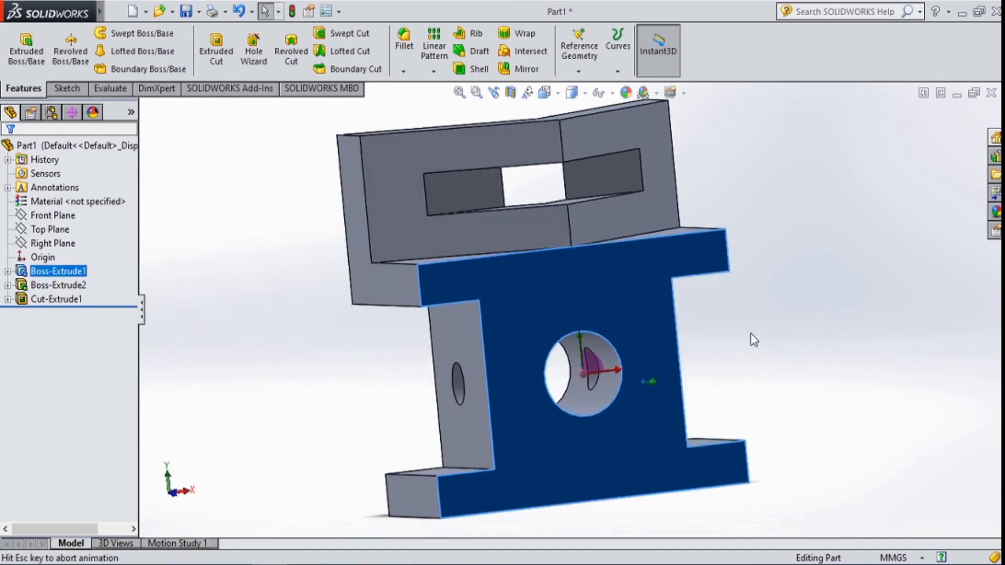
left_click(67, 88)
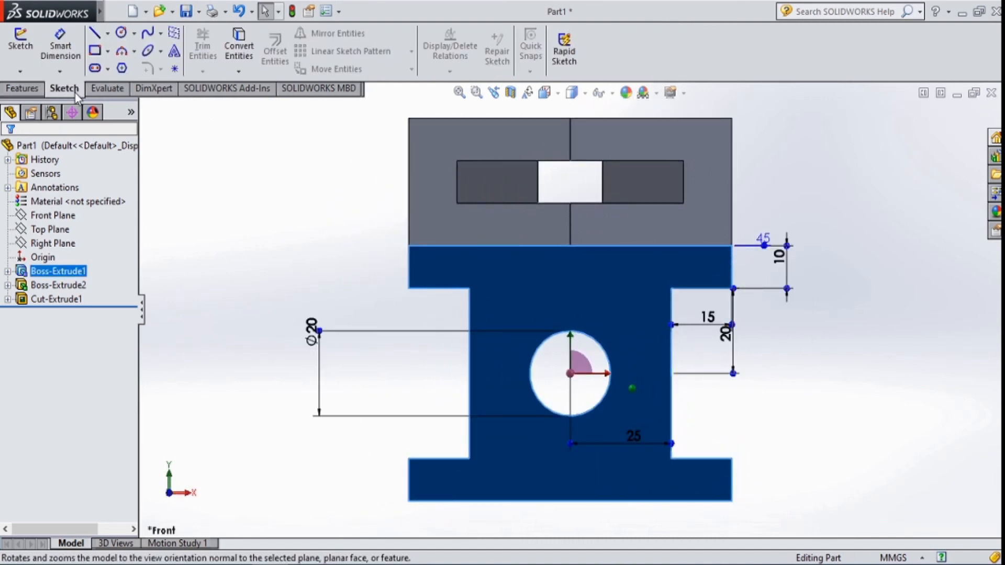
left_click(121, 32)
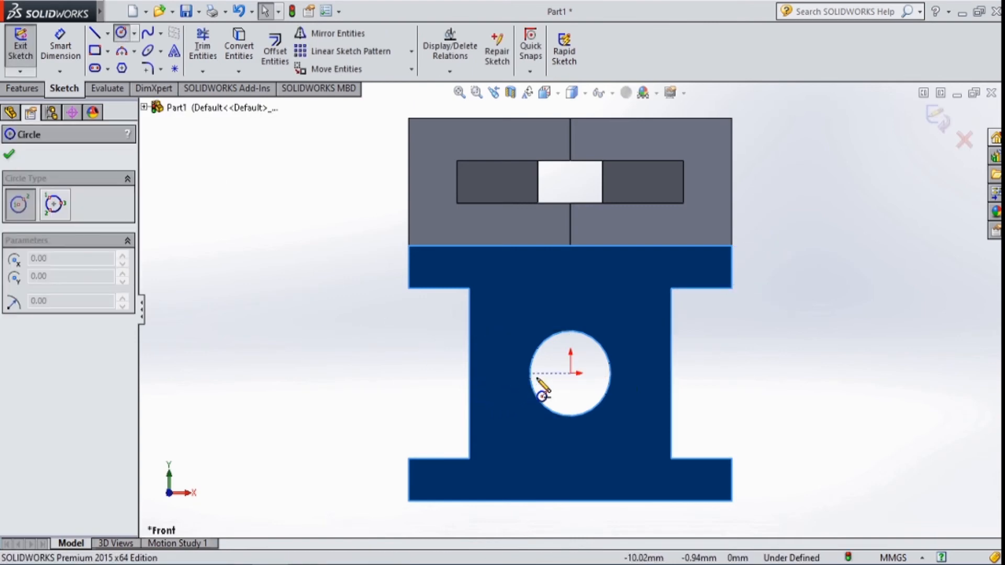
left_click(571, 373)
left_click(599, 401)
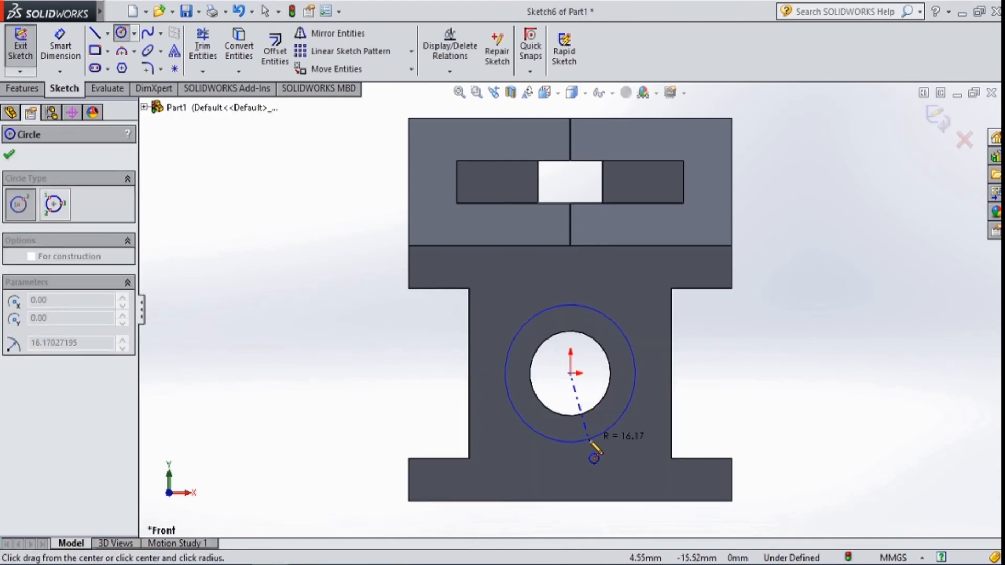
left_click(589, 438)
- Dimension the new circle's diameter around the existing hole to 30 mm
left_click(72, 51)
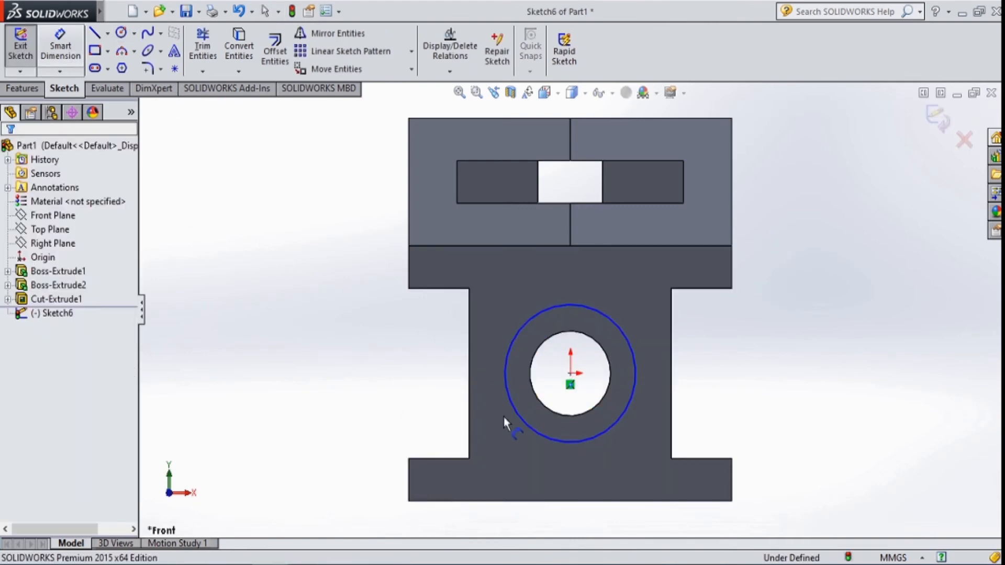
left_click(508, 400)
left_click(326, 361)
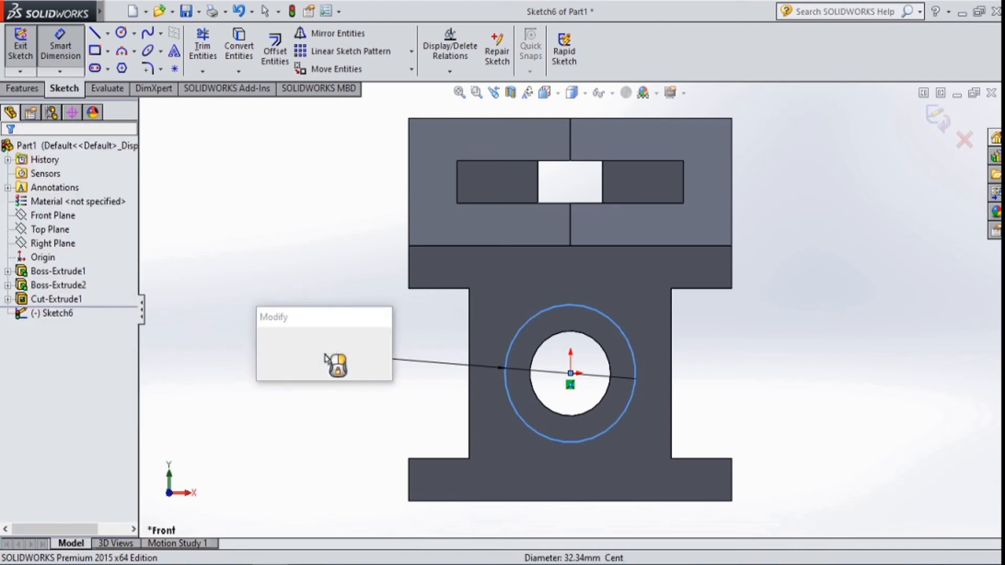
type("30")
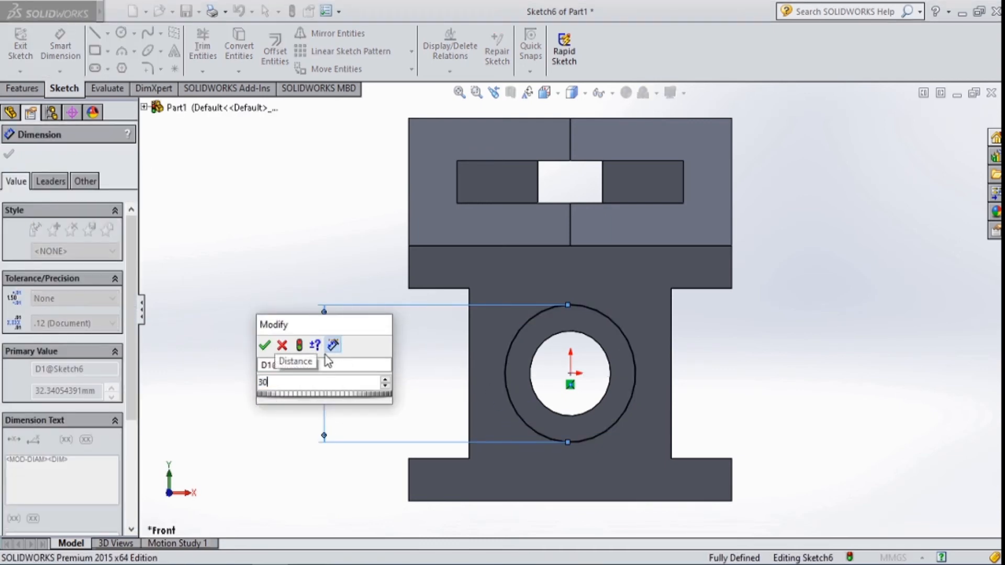
key("Return")
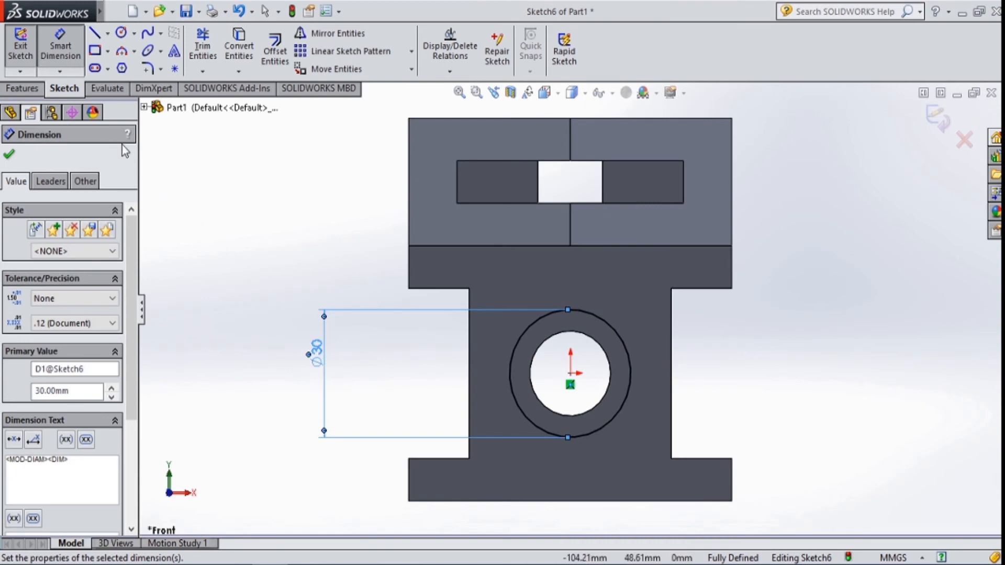
- Cut the 30 mm circle 4 mm deep into the front face as a blind Extruded Cut
left_click(35, 92)
left_click(216, 53)
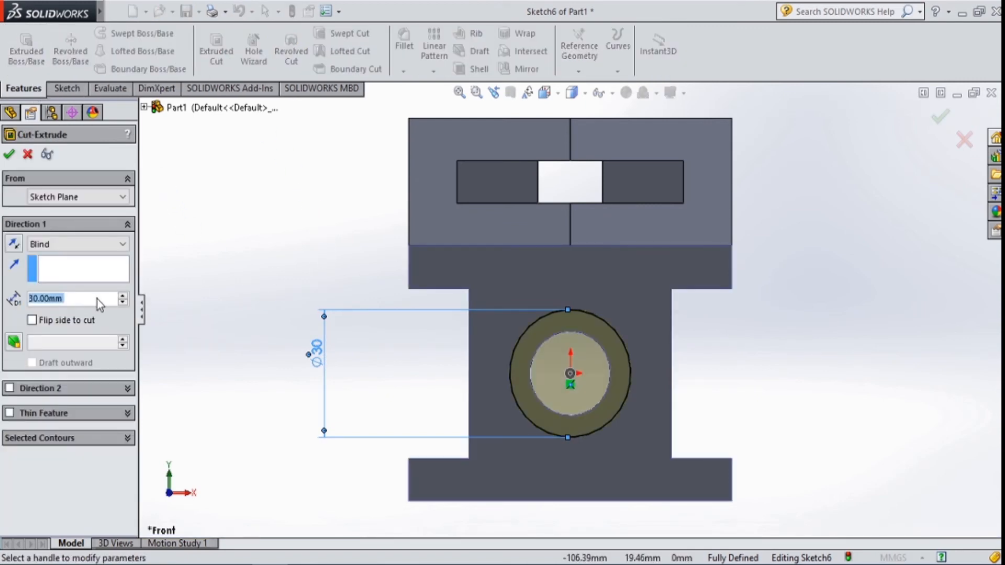
type("4")
key("Return")
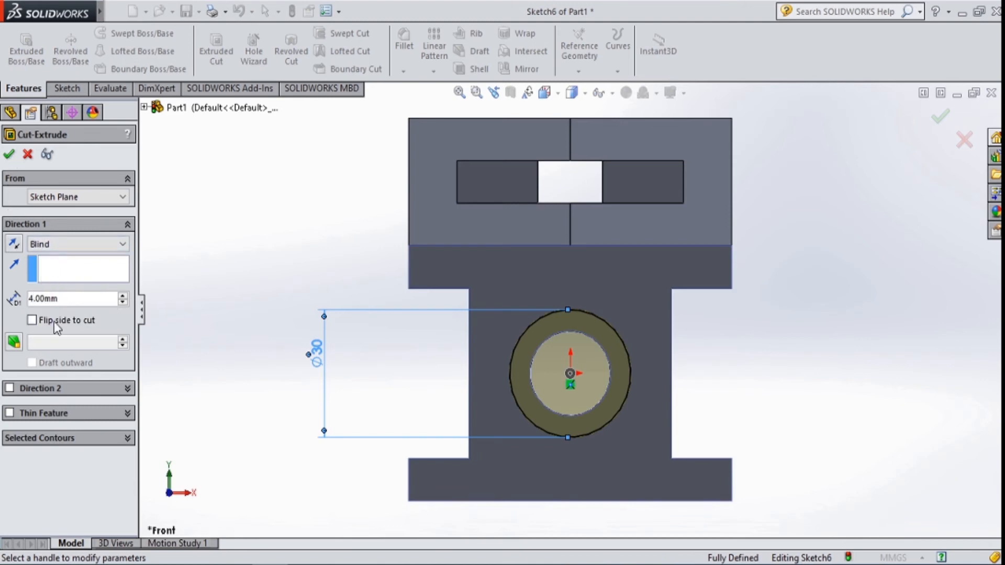
left_click(8, 154)
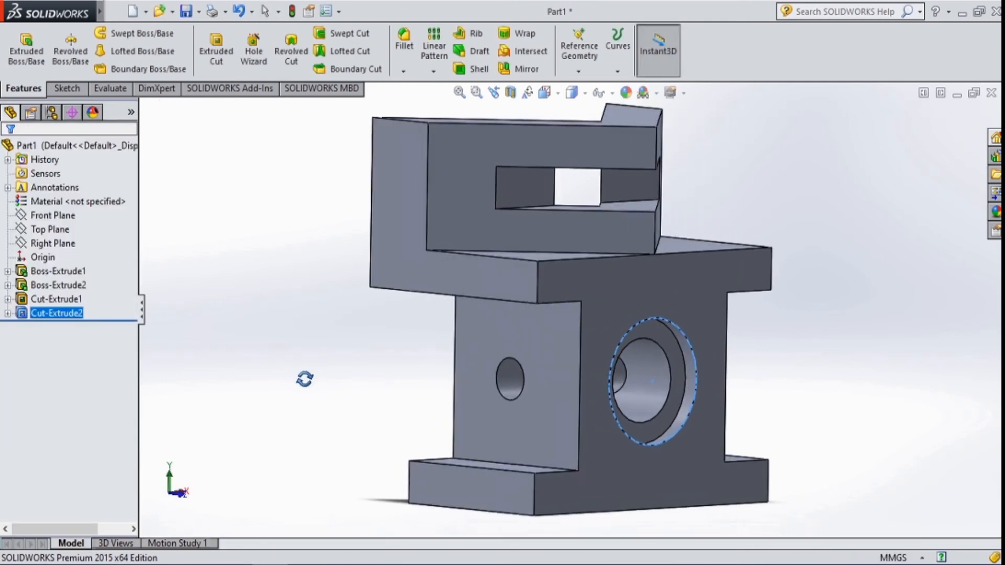
left_click(871, 406)
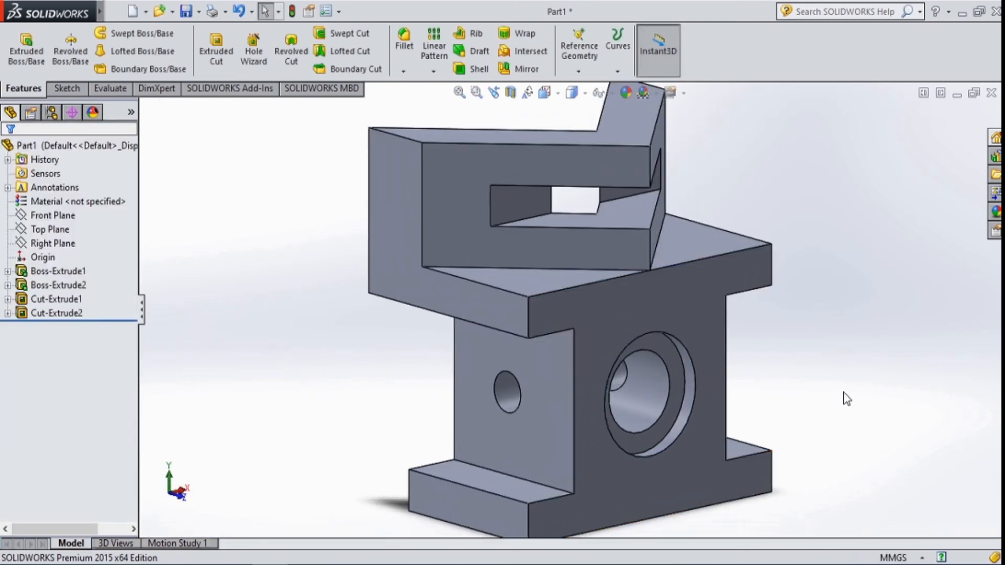
- Mirror the V-shaped extrusion (Boss-Extrude2) and the slot and hole cut (Cut-Extrude1) about the Top Plane
key("z")
key("z")
key("z")
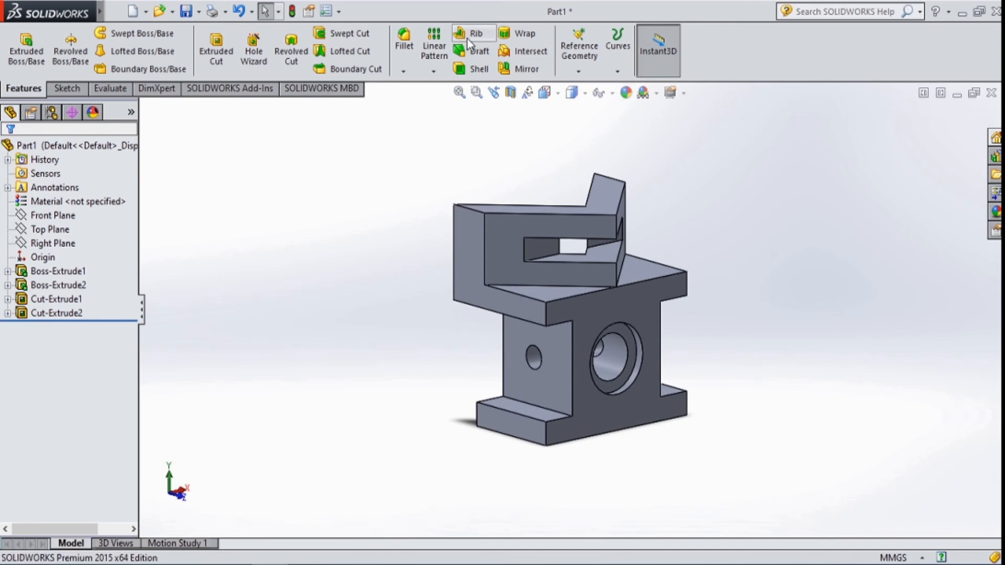
left_click(523, 69)
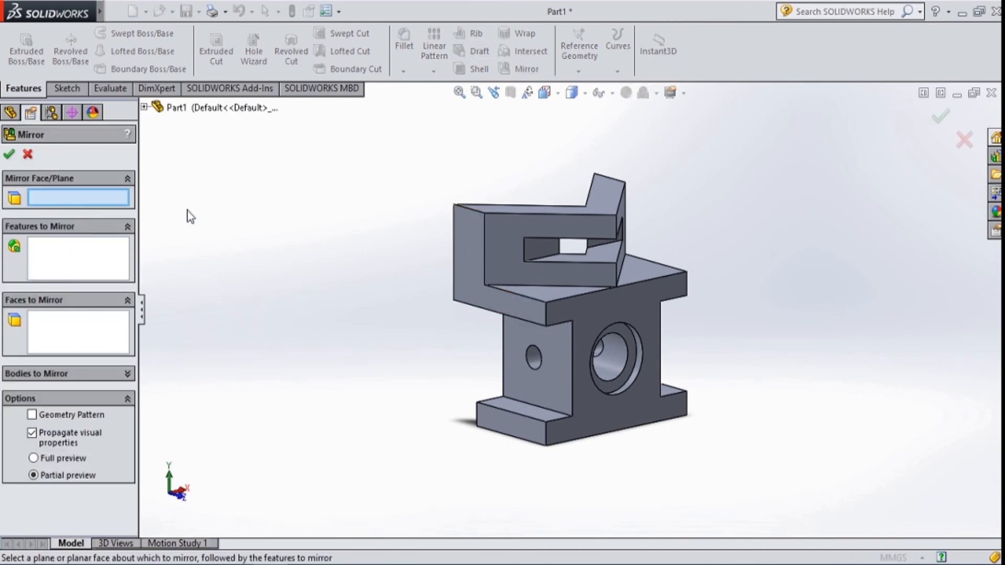
left_click(144, 107)
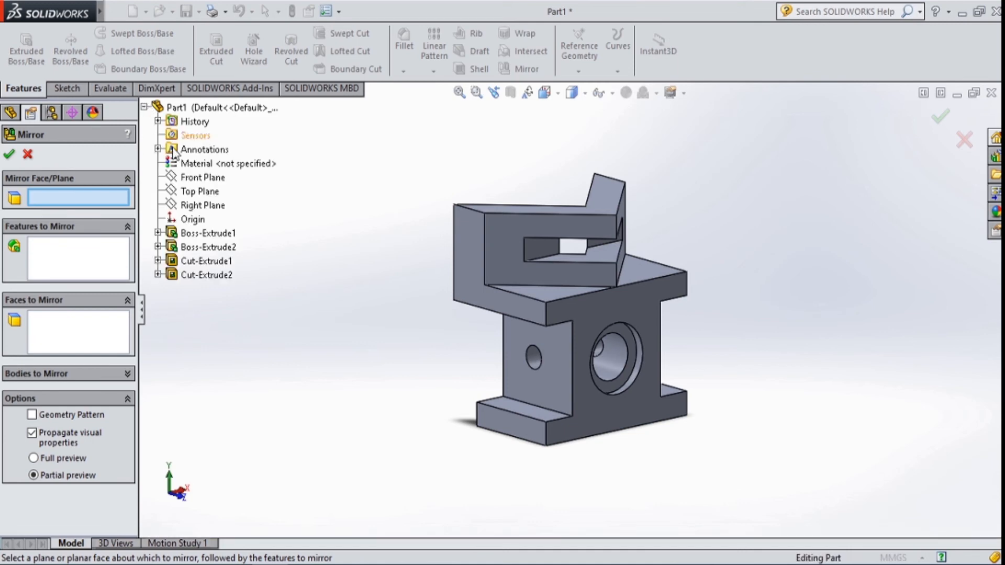
left_click(195, 192)
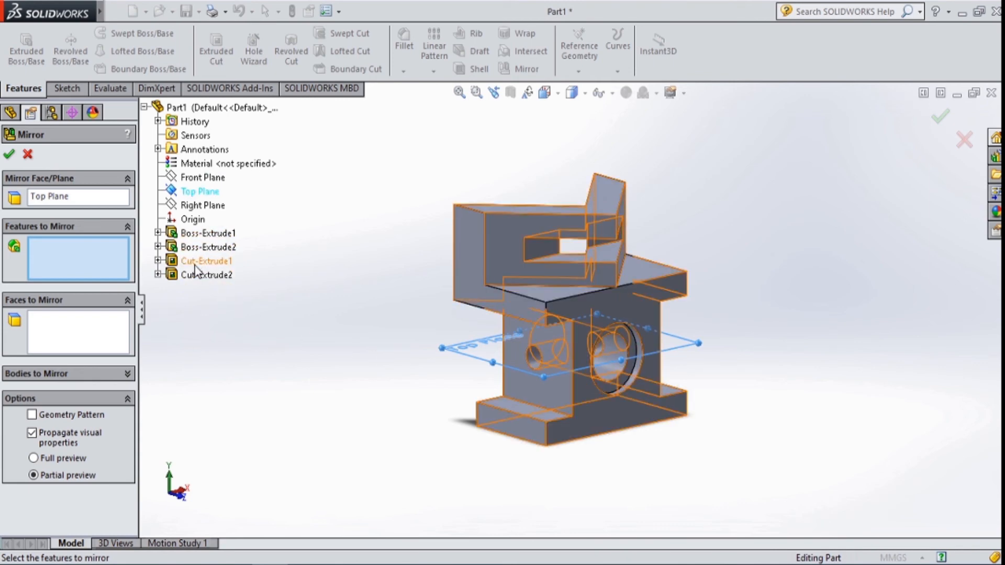
left_click(199, 245)
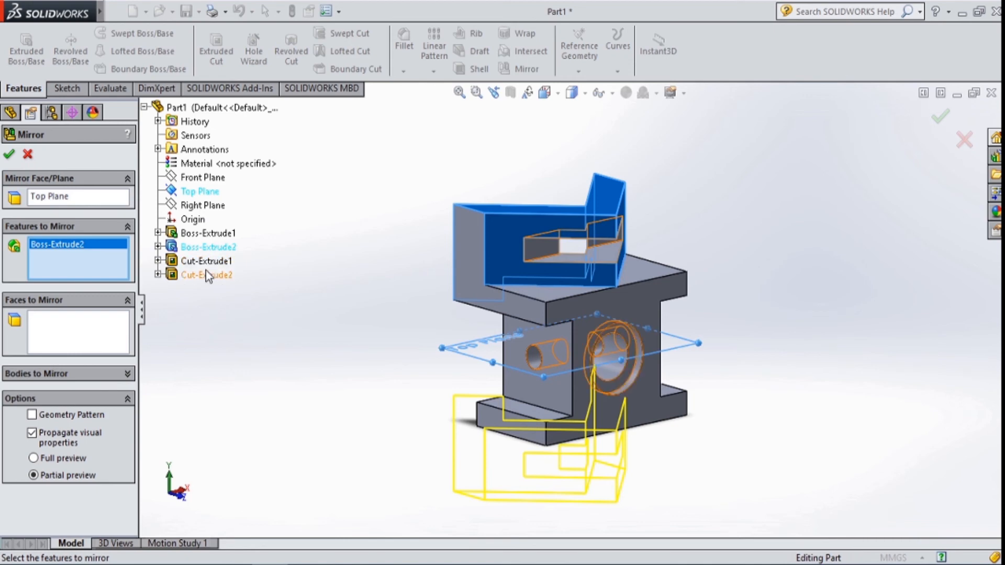
left_click(206, 262)
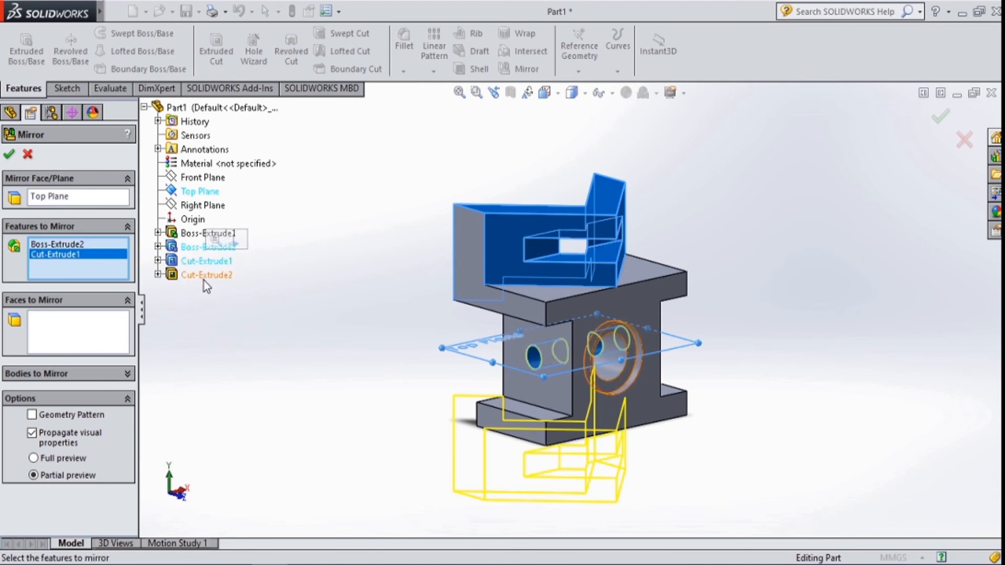
left_click(11, 154)
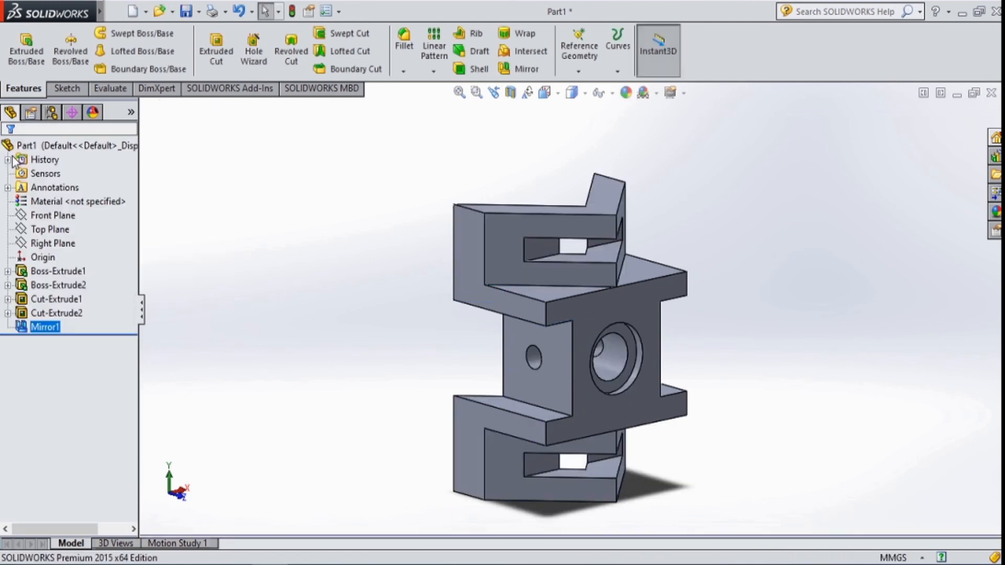
- Apply a cyan colour appearance to the whole part, shown in isometric view
middle_click_drag(733, 446, 750, 348)
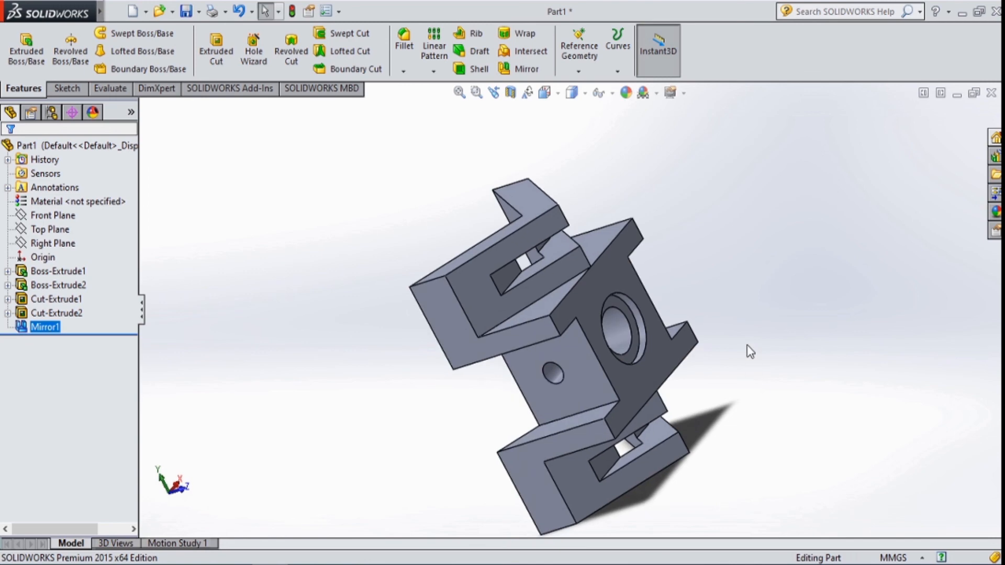
scroll(748, 350, "up", 2)
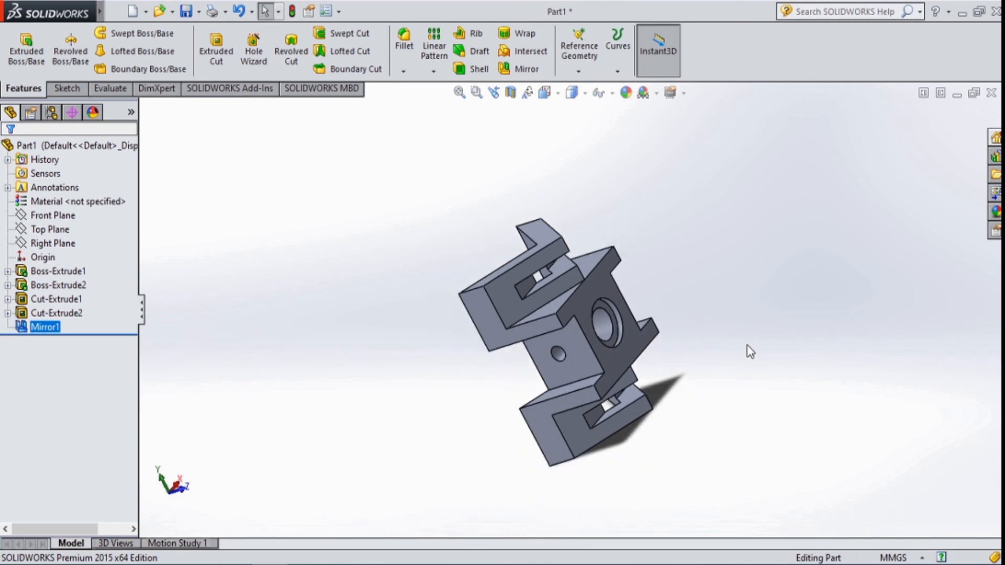
left_click(571, 93)
left_click(557, 263)
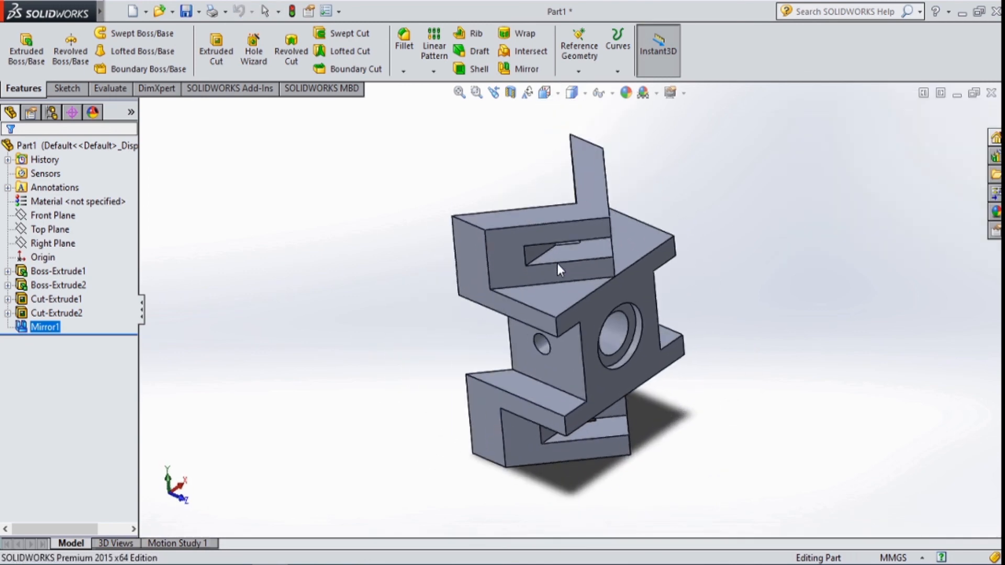
scroll(683, 416, "down", 1)
scroll(683, 416, "up", 2)
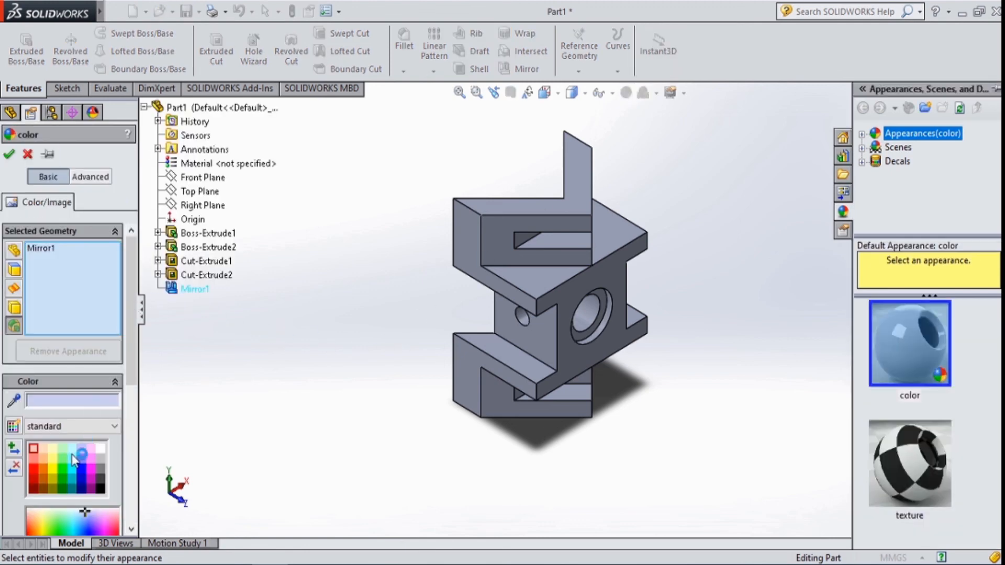
left_click(72, 455)
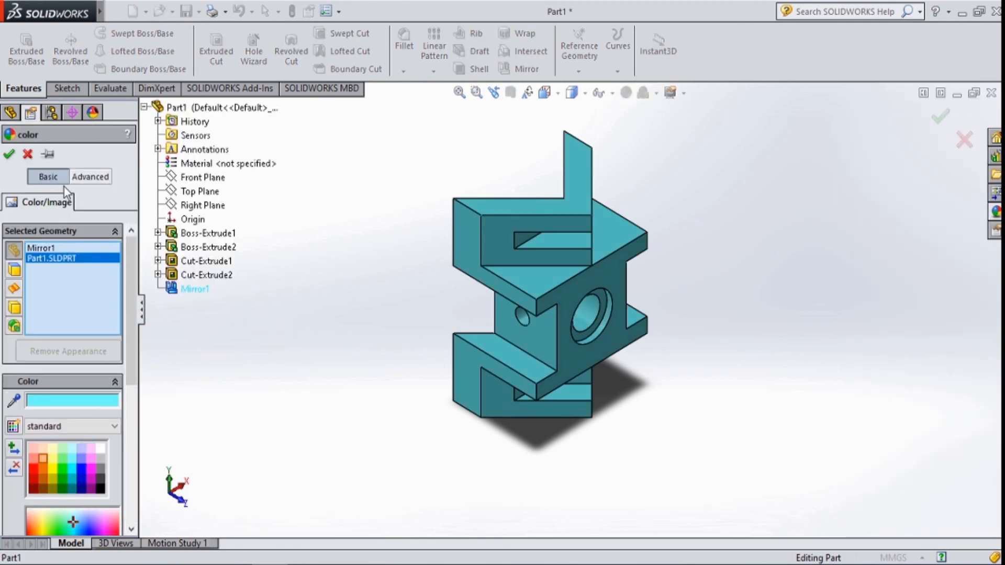
left_click(9, 155)
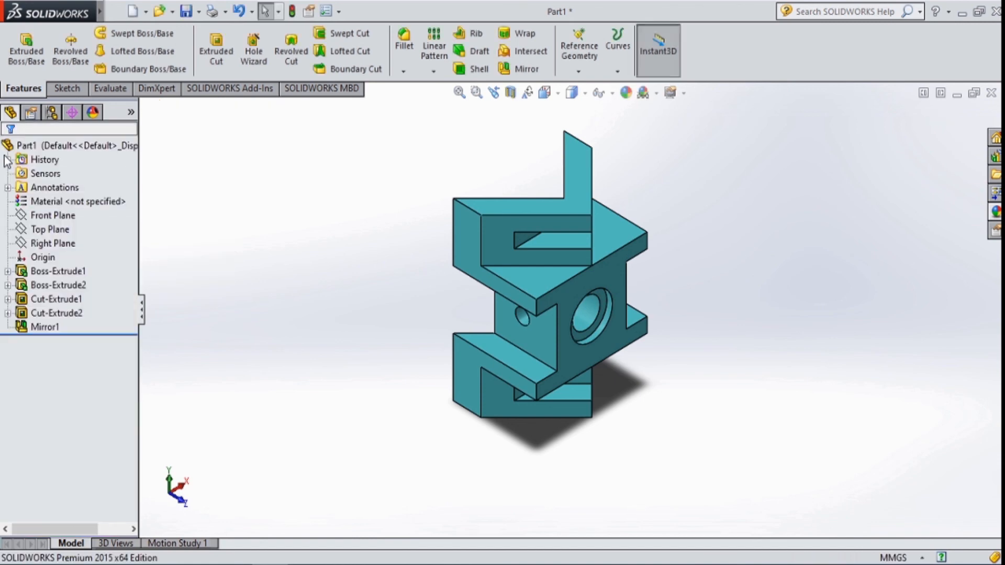